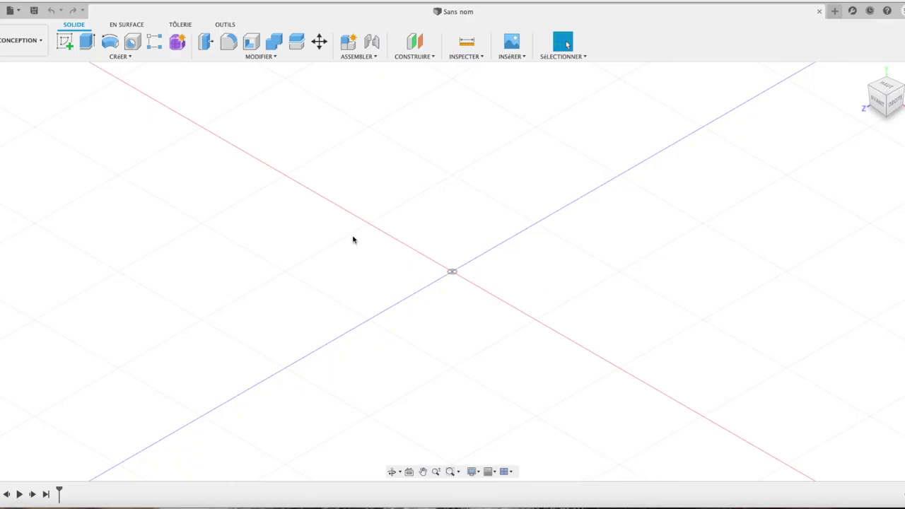
# Start a new sketch on the horizontal ground plane, viewed from the top.
pyautogui.click(65, 44)
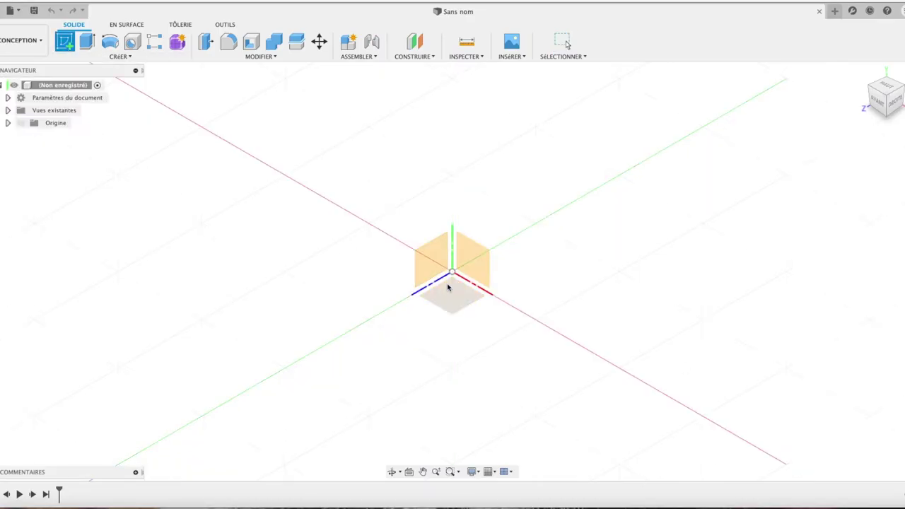
pyautogui.click(463, 300)
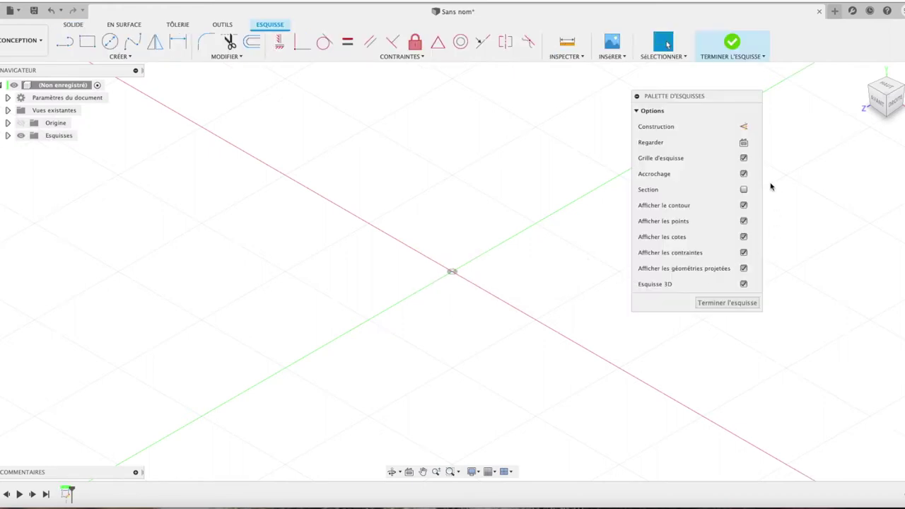
pyautogui.click(743, 142)
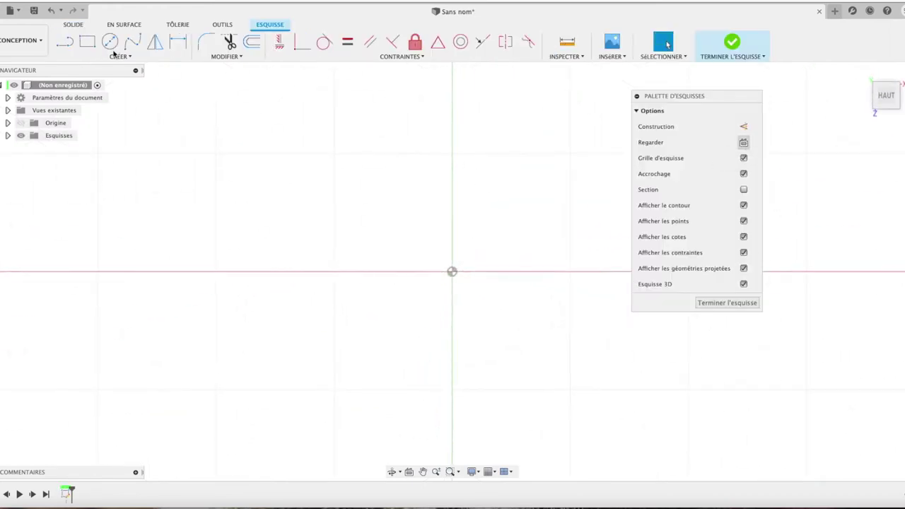
# Draw a 15 × 20 mm rectangle and set it to extrude 35 mm as a new body.
pyautogui.click(87, 41)
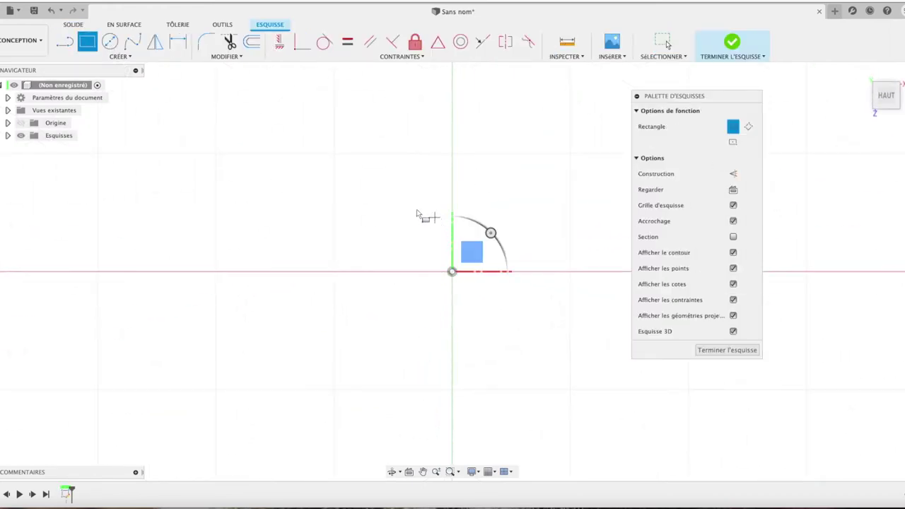
pyautogui.click(333, 155)
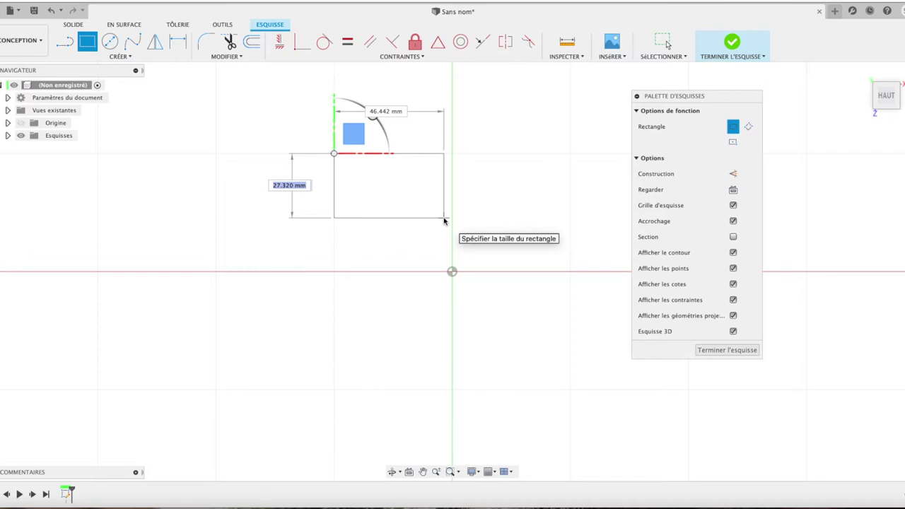
pyautogui.write('20')
pyautogui.press('Tab')
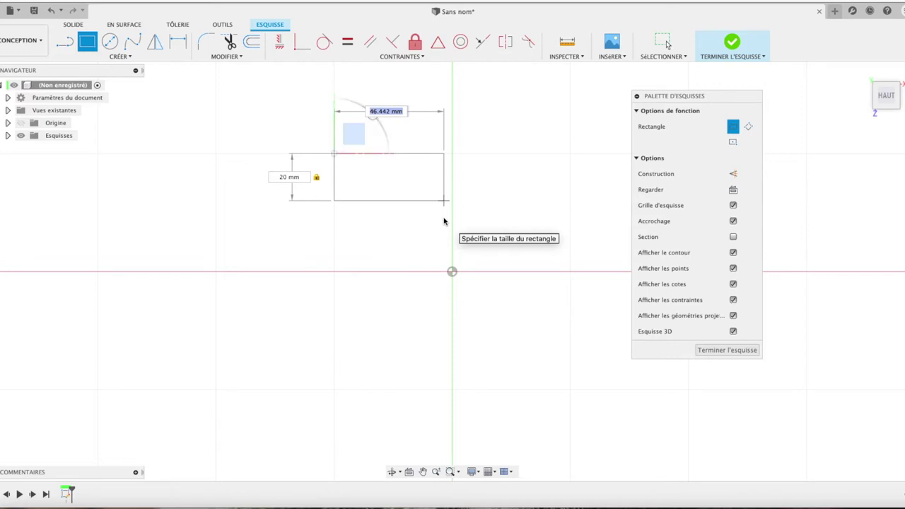
pyautogui.write('15')
pyautogui.press('Tab')
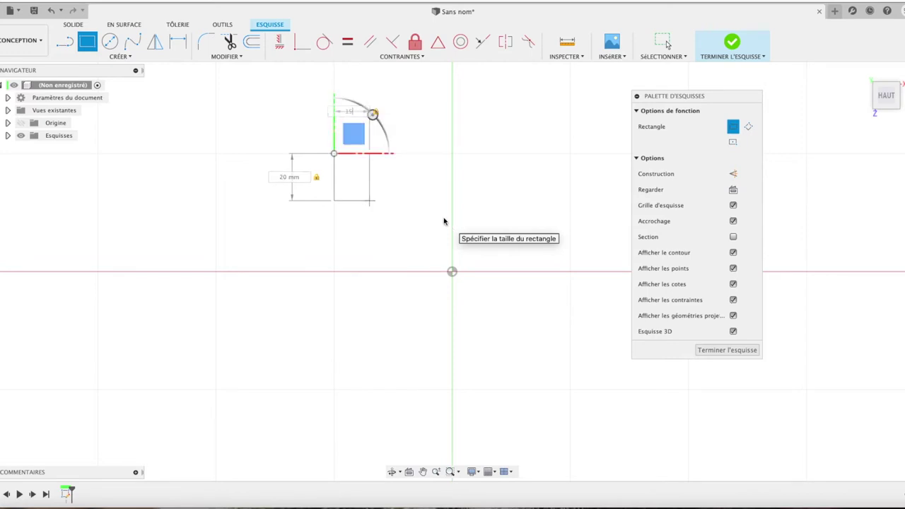
pyautogui.press('Return')
pyautogui.press('e')
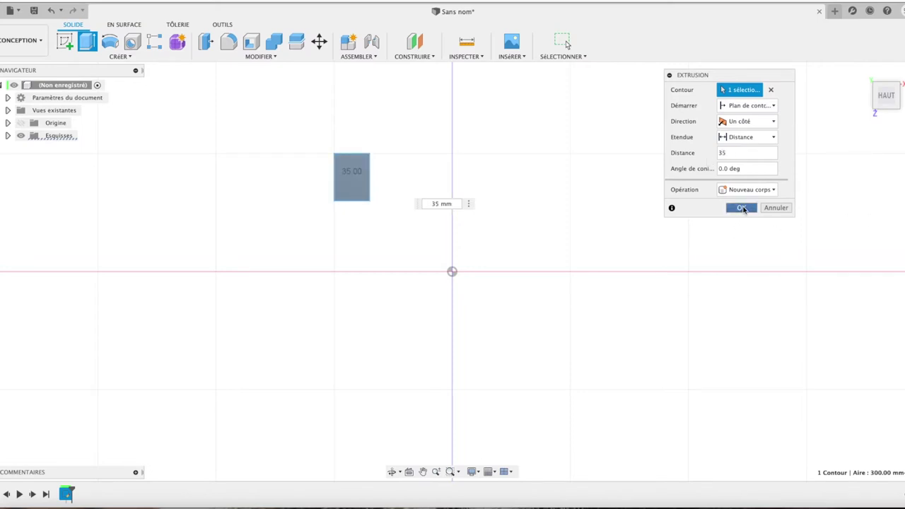
# Confirm the 35 mm extrusion and orbit to see the block's underside.
pyautogui.click(740, 208)
pyautogui.click(862, 72)
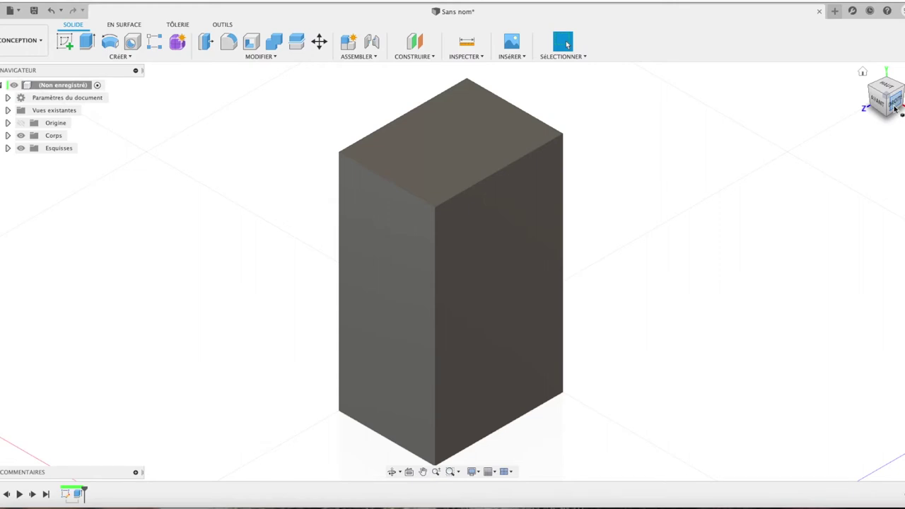
pyautogui.keyDown('shift'); pyautogui.moveTo(450, 259); pyautogui.dragTo(519, 279, button='middle'); pyautogui.keyUp('shift')
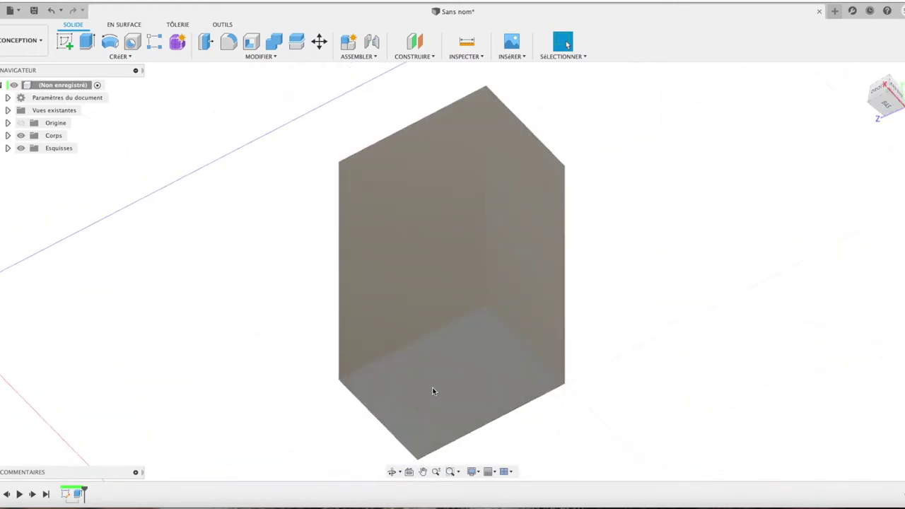
# Shell the block open at its bottom face with 1 mm walls directed outward.
pyautogui.click(434, 392)
pyautogui.click(251, 41)
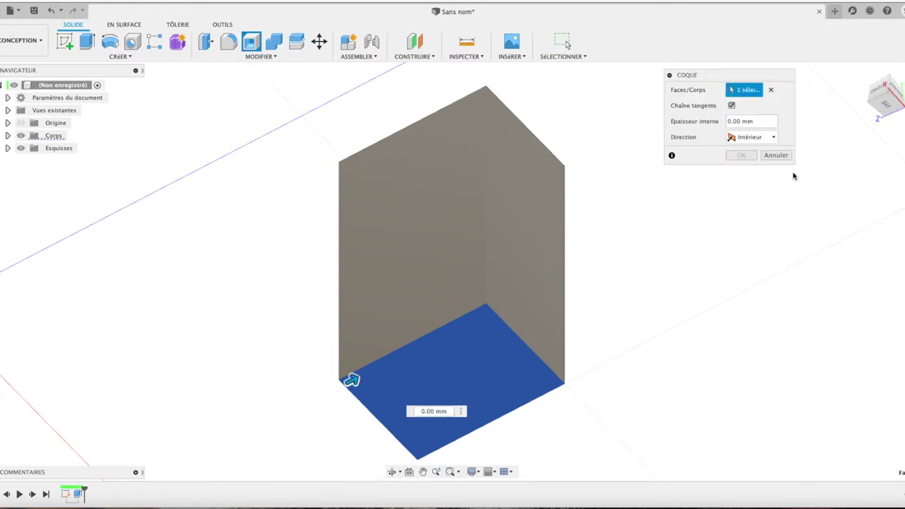
pyautogui.click(782, 123)
pyautogui.click(744, 136)
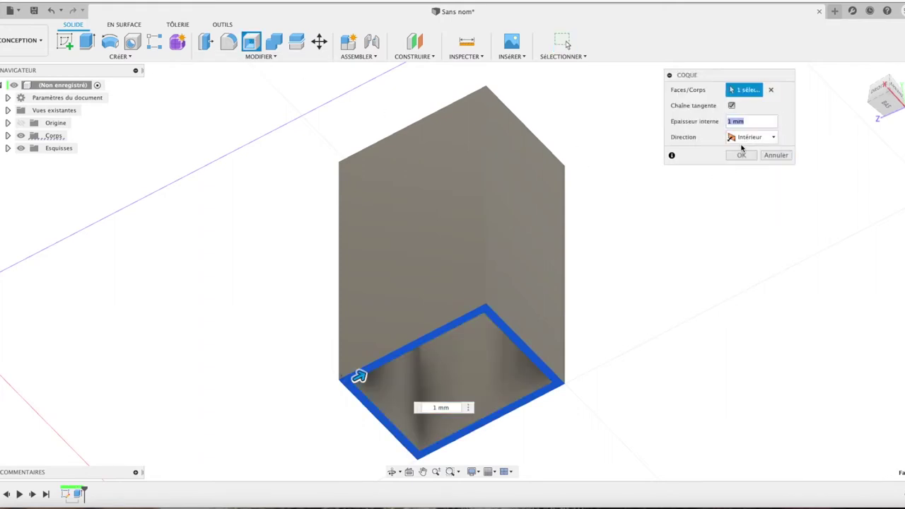
pyautogui.click(763, 138)
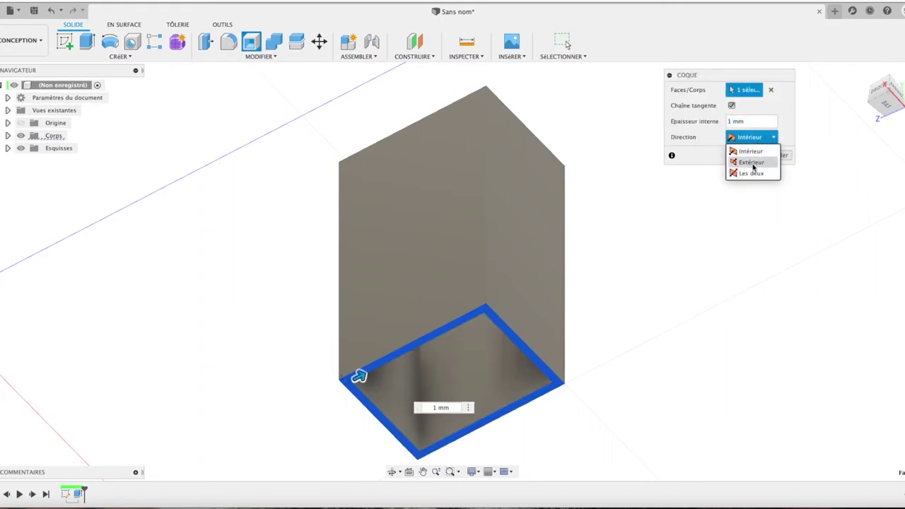
pyautogui.click(752, 163)
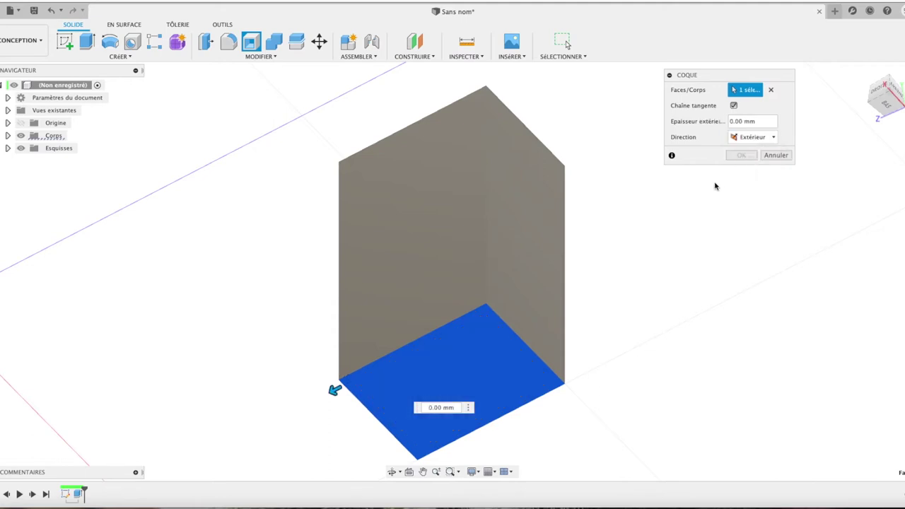
pyautogui.click(784, 123)
pyautogui.click(750, 146)
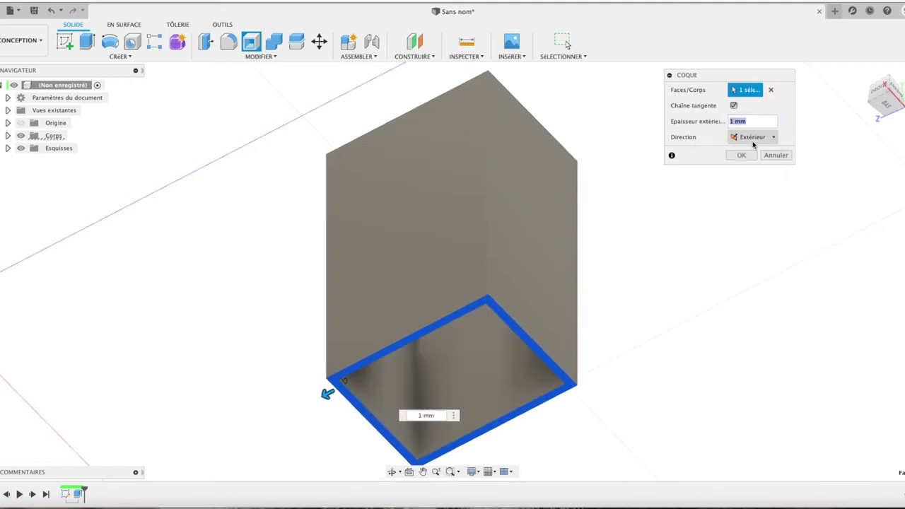
pyautogui.click(741, 155)
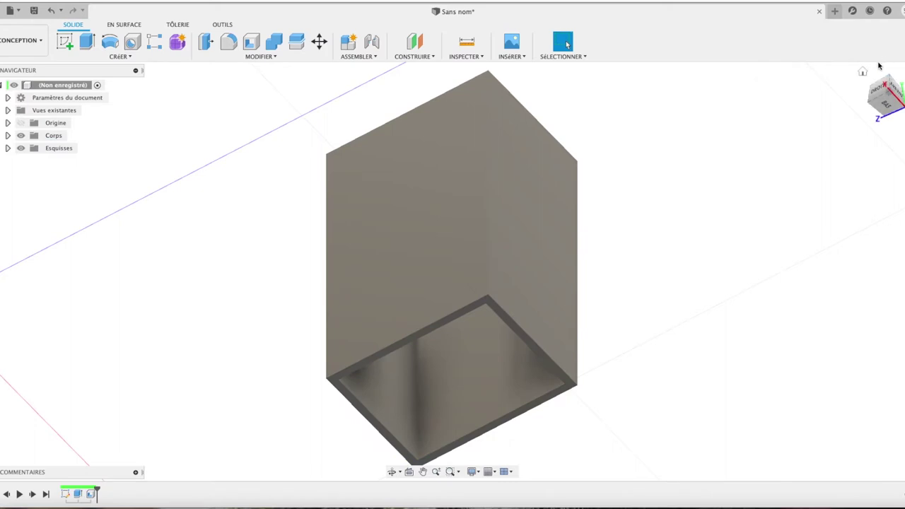
pyautogui.click(861, 73)
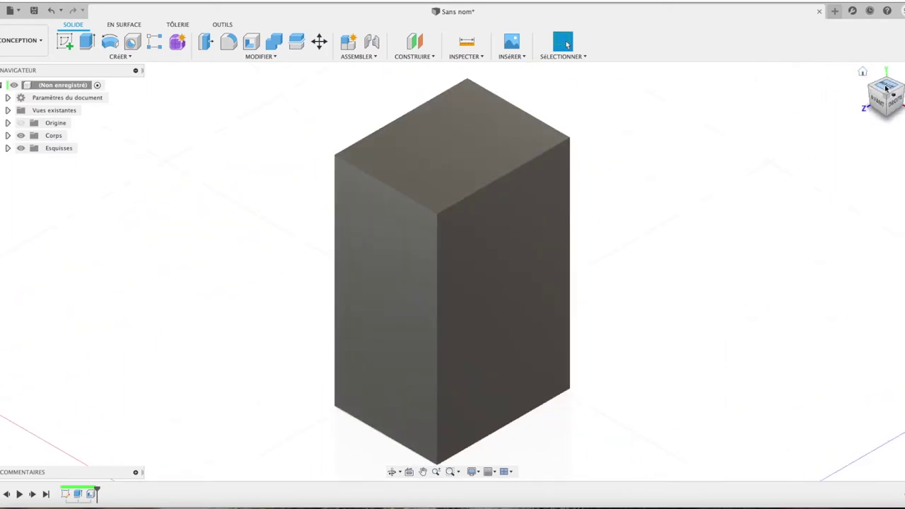
pyautogui.click(886, 86)
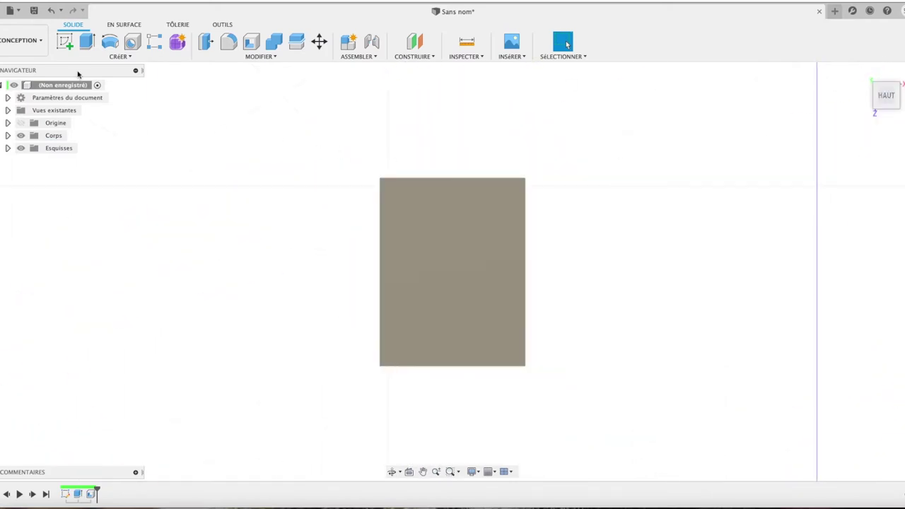
# Create a new sketch on the shelled block's top face.
pyautogui.click(64, 41)
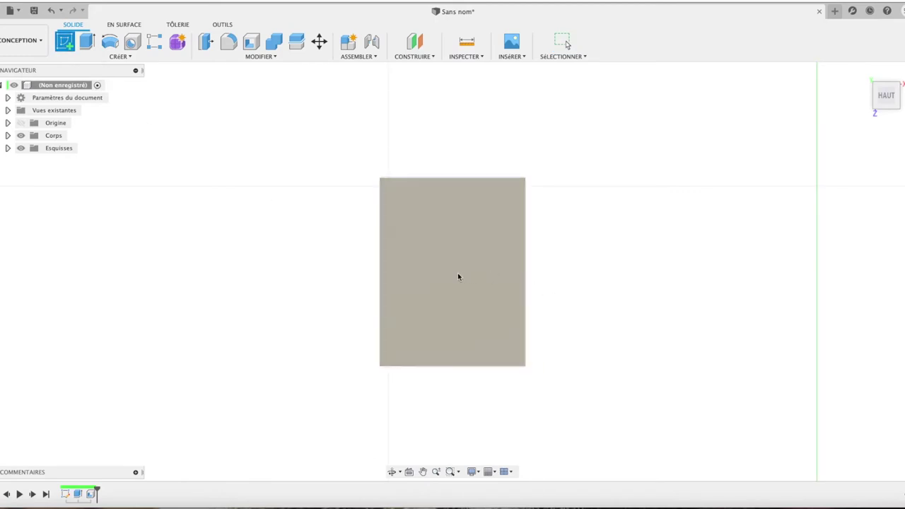
pyautogui.click(458, 277)
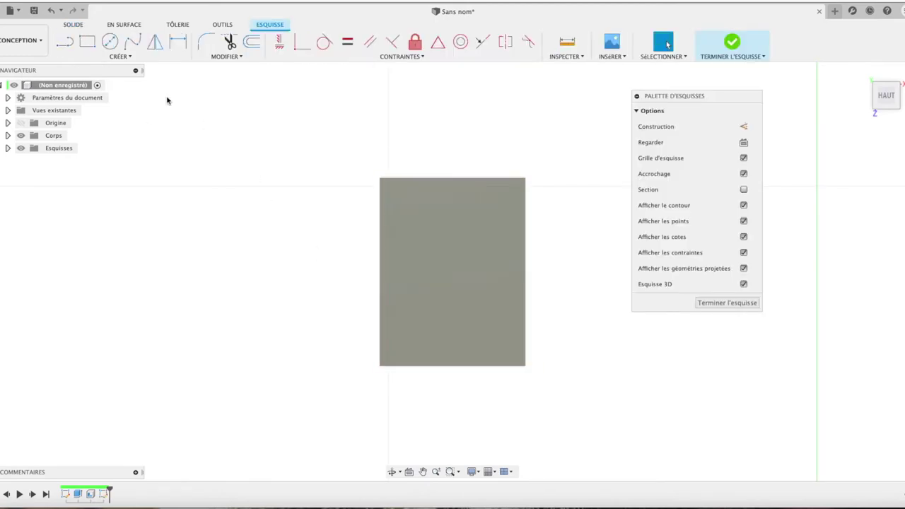
pyautogui.click(109, 41)
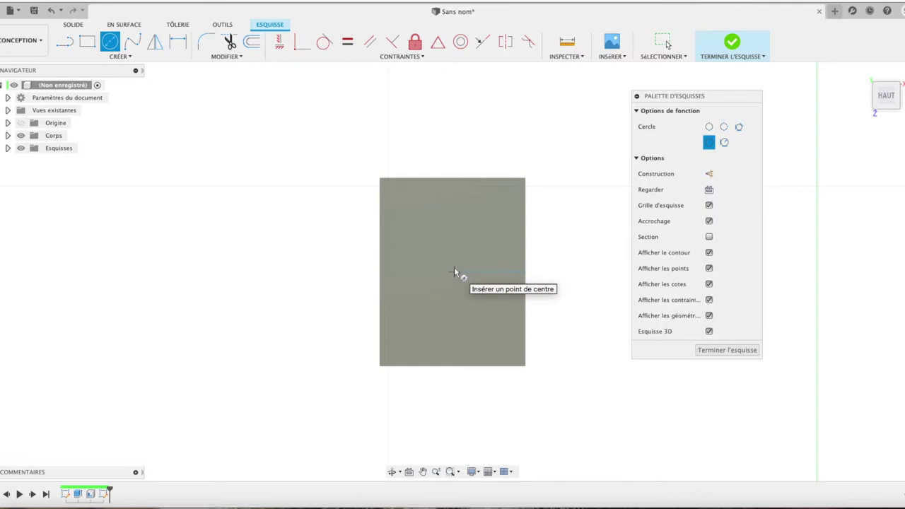
pyautogui.click(63, 49)
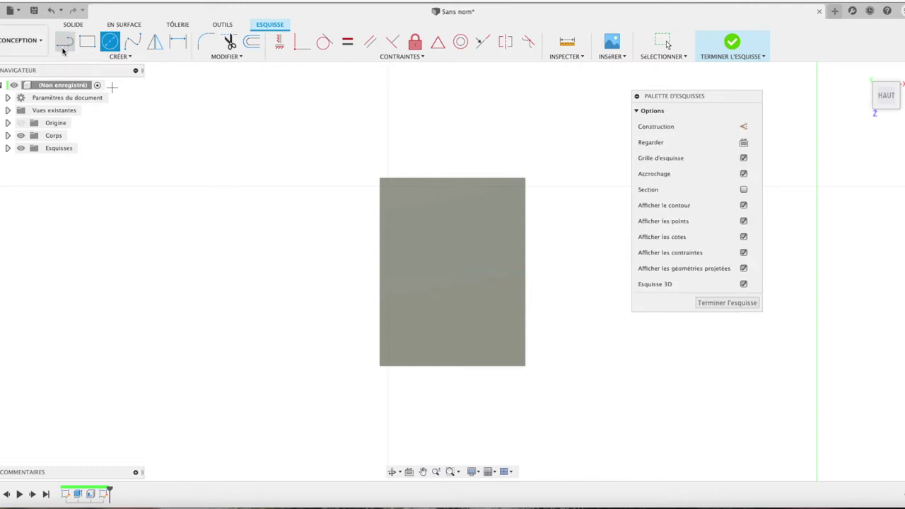
# Draw horizontal and vertical construction centrelines crossing at the centre of the top face.
pyautogui.click(743, 127)
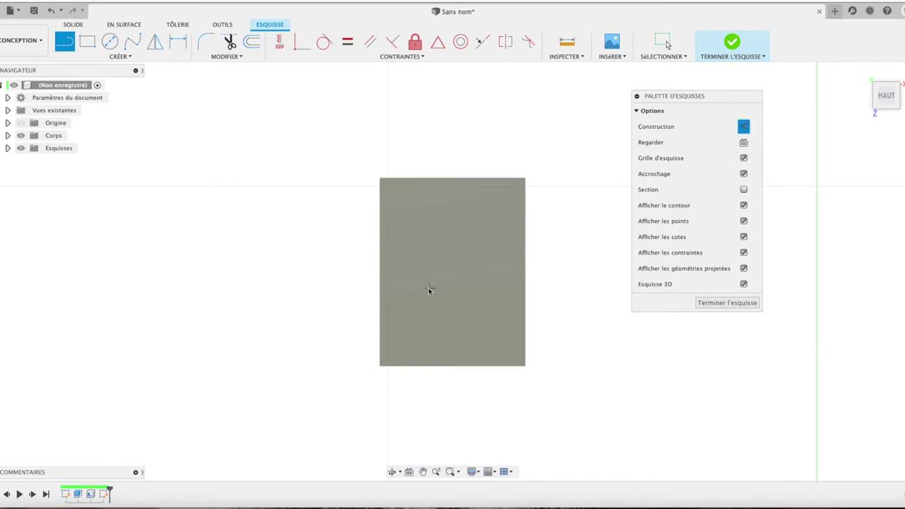
pyautogui.click(380, 277)
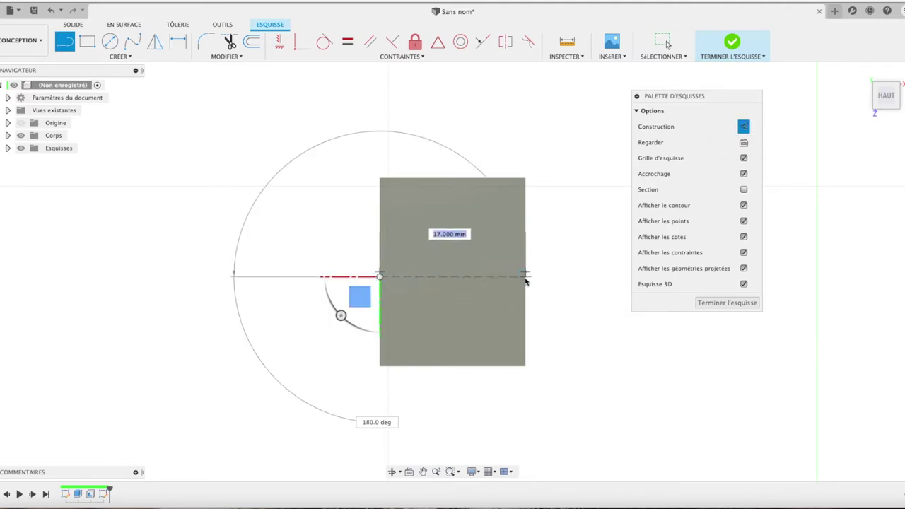
pyautogui.click(525, 276)
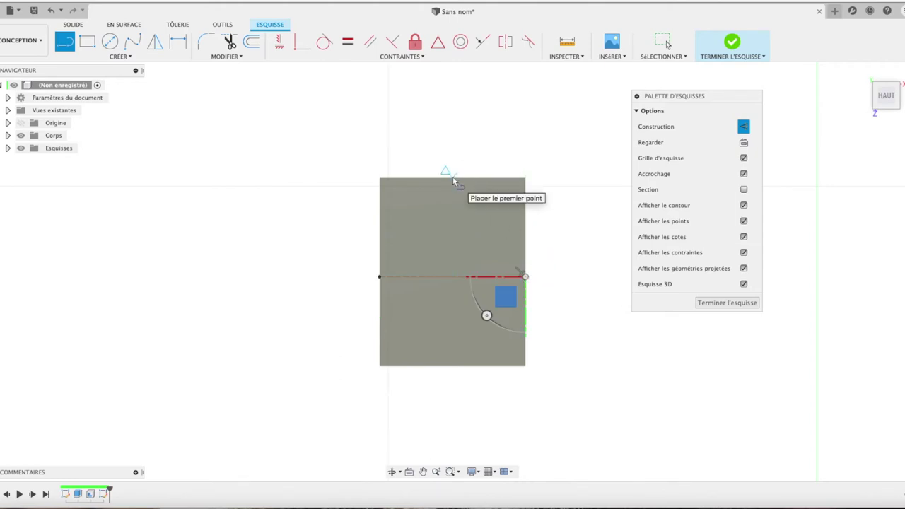
pyautogui.click(380, 179)
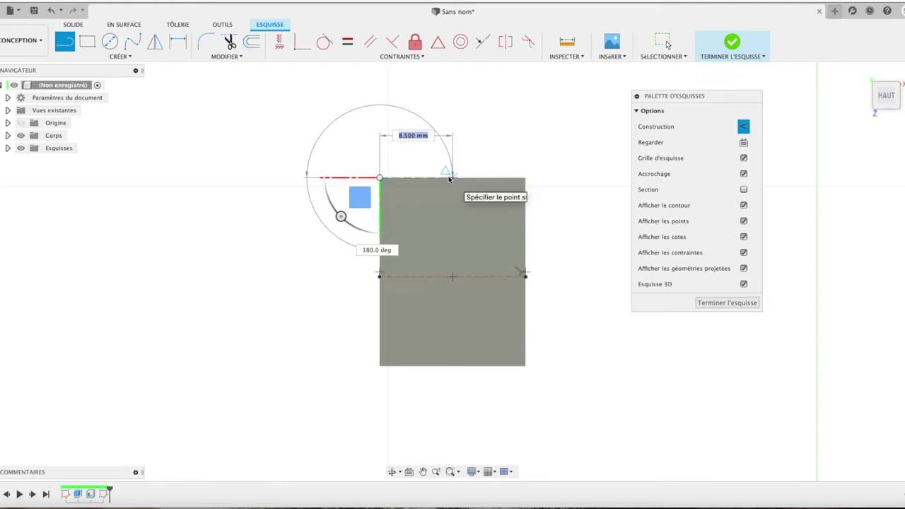
pyautogui.click(449, 179)
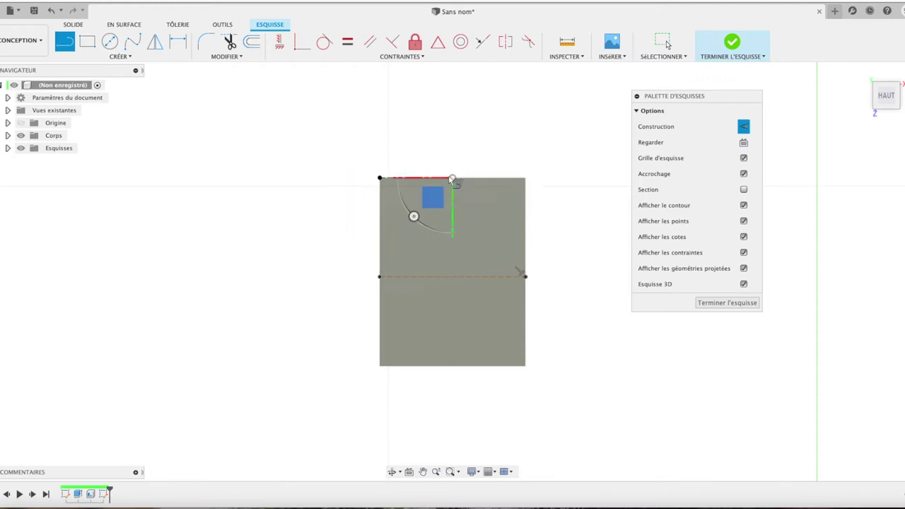
pyautogui.click(453, 367)
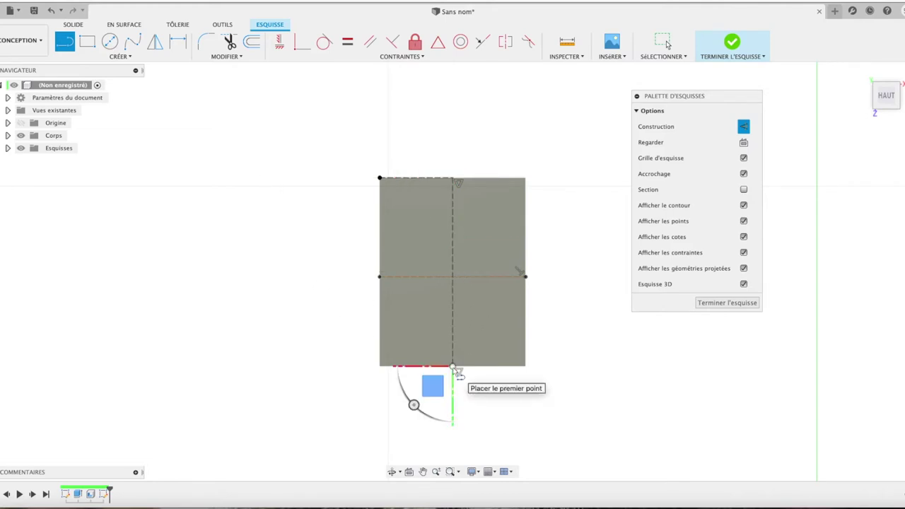
pyautogui.press('Escape')
pyautogui.click(742, 128)
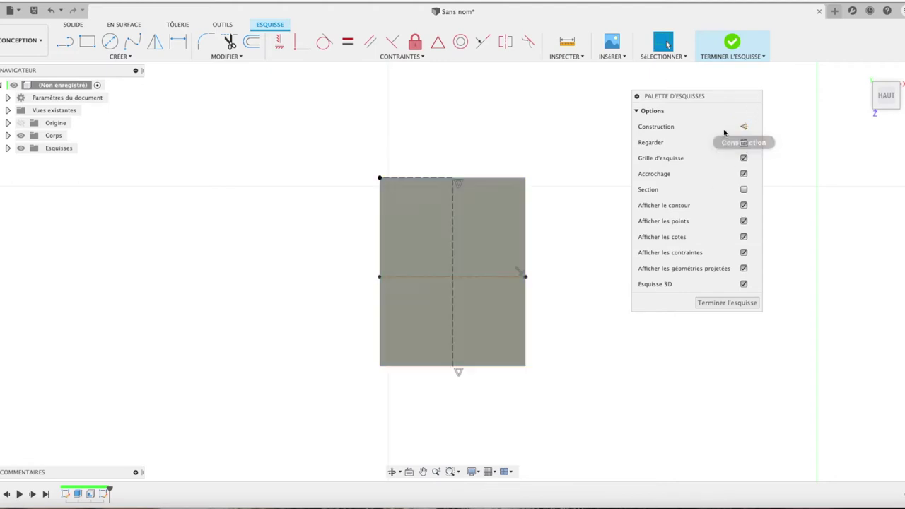
pyautogui.click(110, 41)
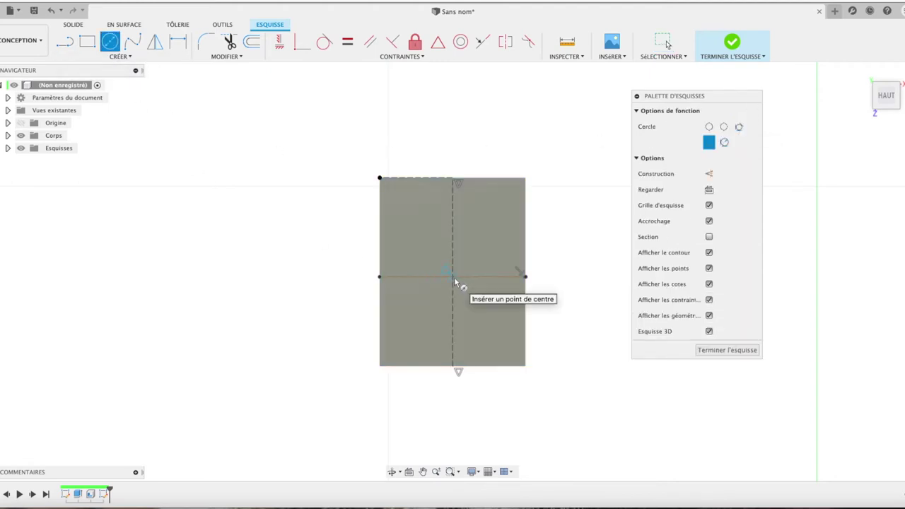
# Draw a 2 mm diameter circle centred where the construction lines cross.
pyautogui.click(452, 277)
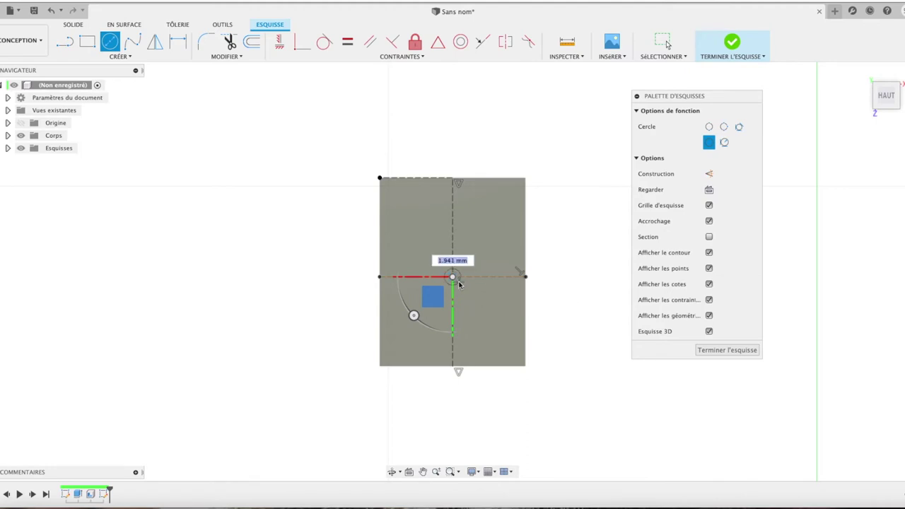
pyautogui.write('2')
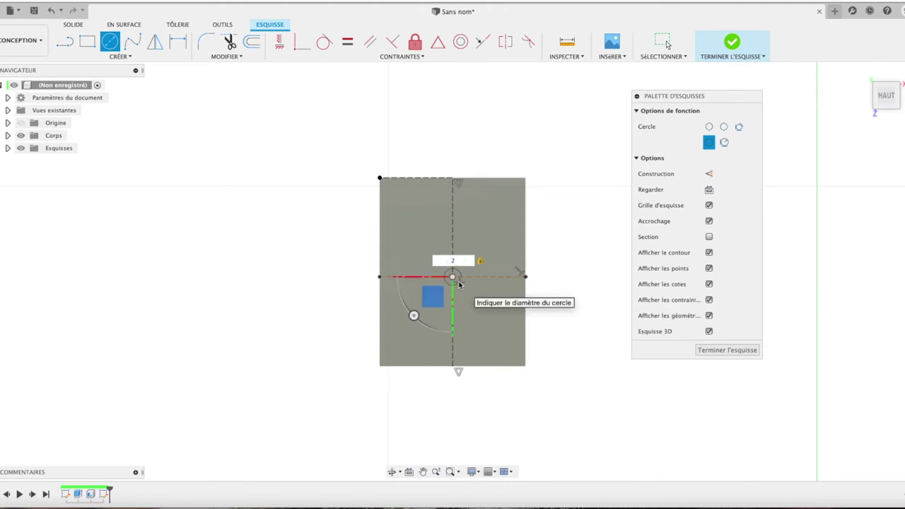
pyautogui.press('Escape')
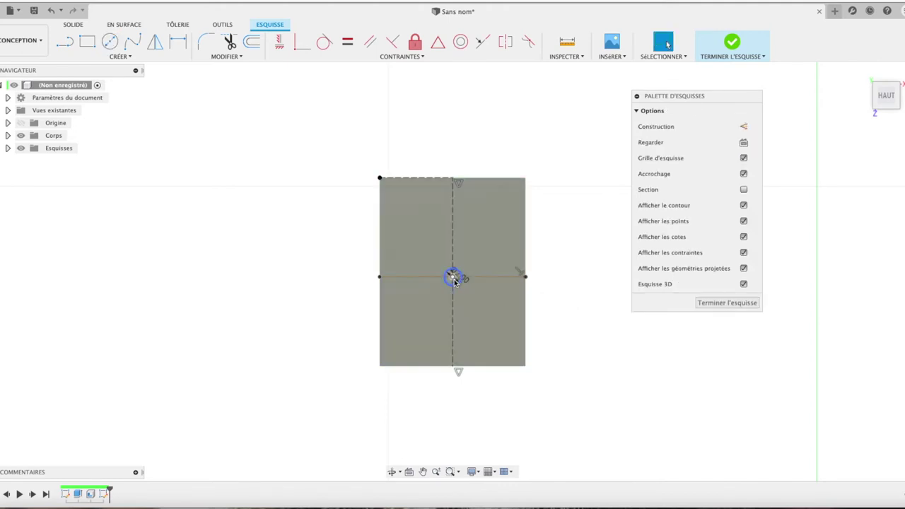
# Cut the 2 mm circle two-sided into the block's top face to form a centred hole.
pyautogui.press('e')
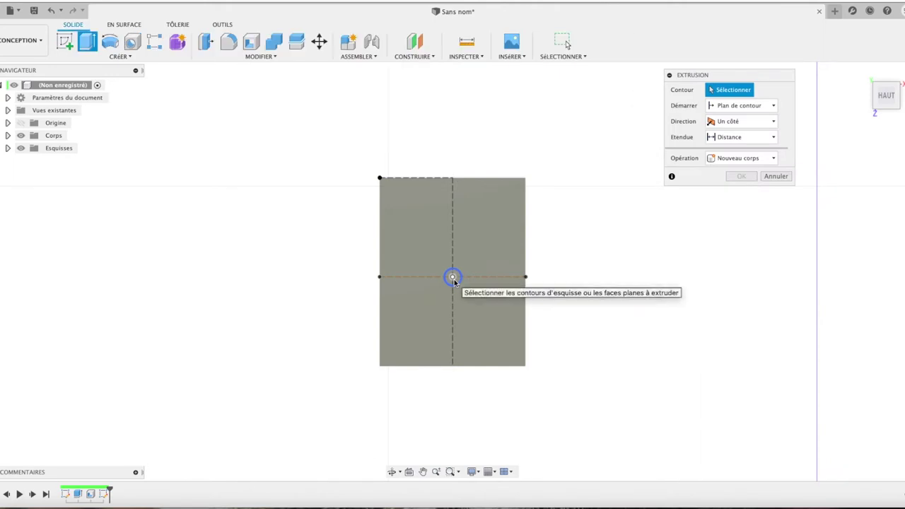
pyautogui.click(453, 277)
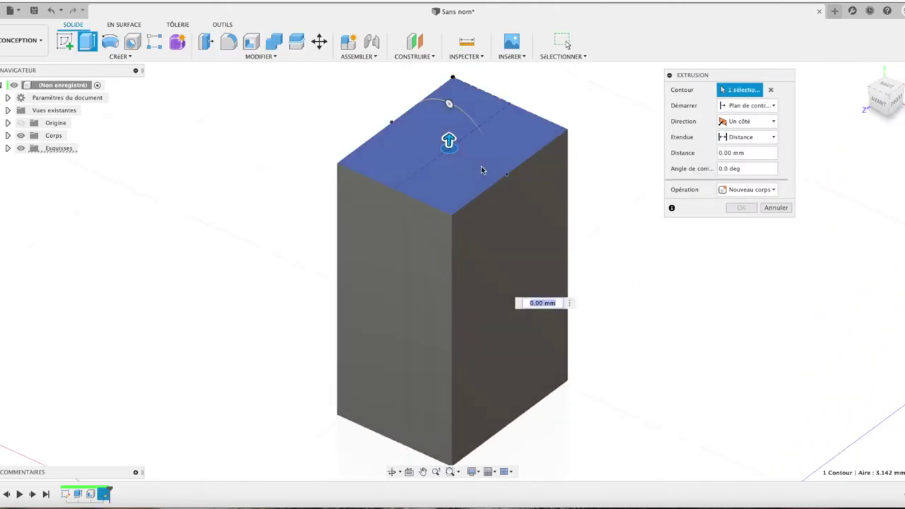
pyautogui.moveTo(448, 140); pyautogui.dragTo(448, 113)
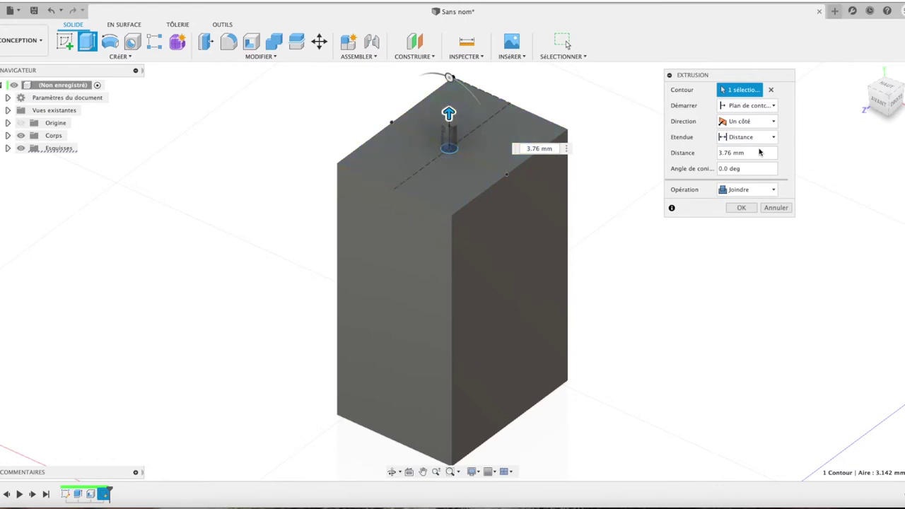
pyautogui.click(775, 121)
pyautogui.click(749, 133)
pyautogui.moveTo(450, 160); pyautogui.dragTo(451, 192)
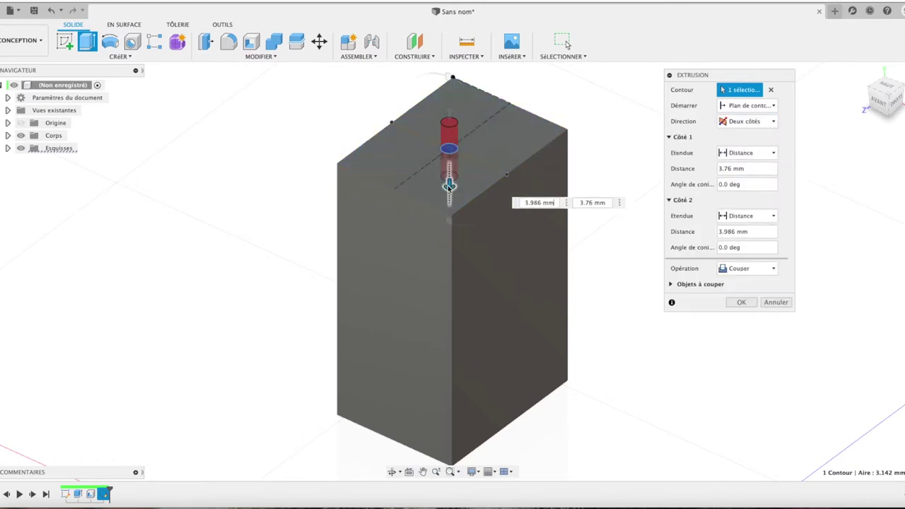
pyautogui.click(742, 305)
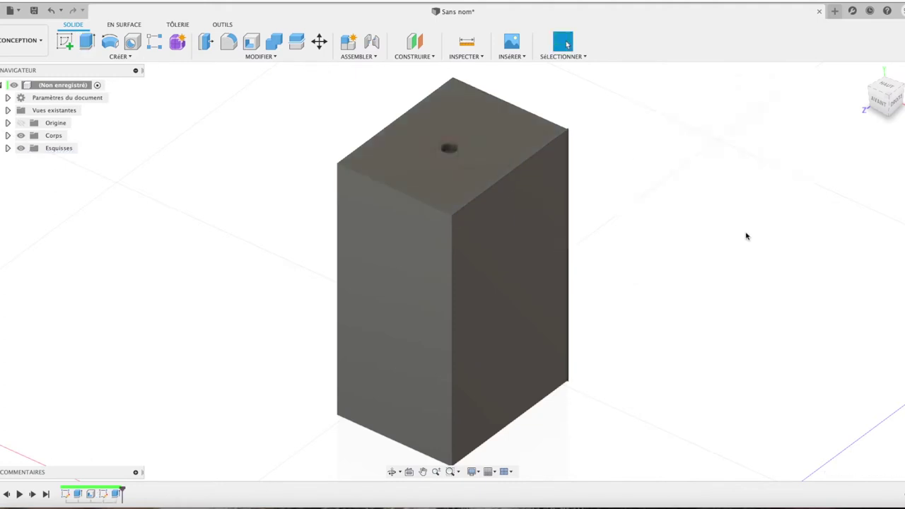
pyautogui.click(882, 84)
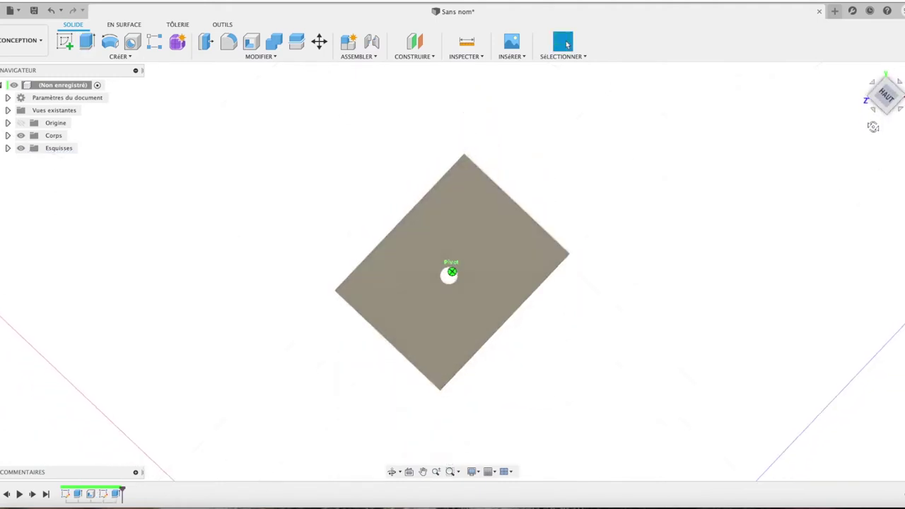
pyautogui.keyDown('shift'); pyautogui.moveTo(452, 271); pyautogui.dragTo(451, 272, button='middle'); pyautogui.keyUp('shift')
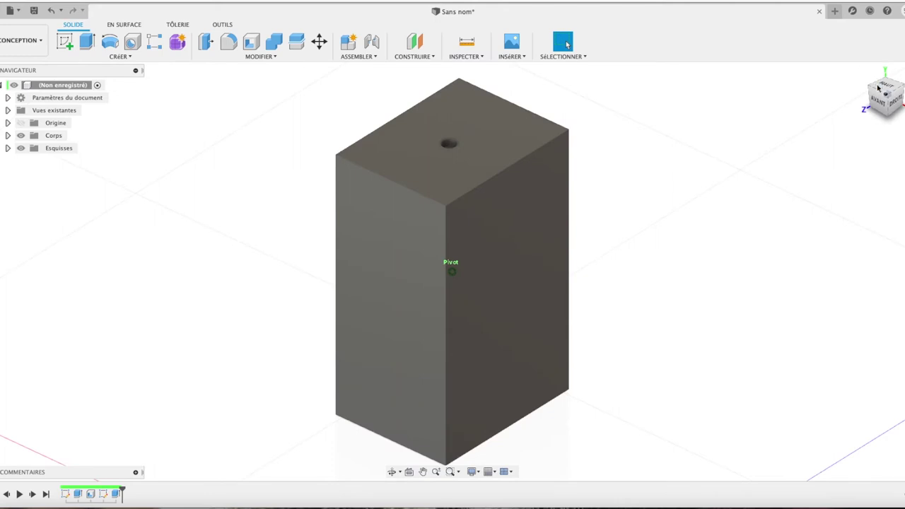
pyautogui.click(889, 90)
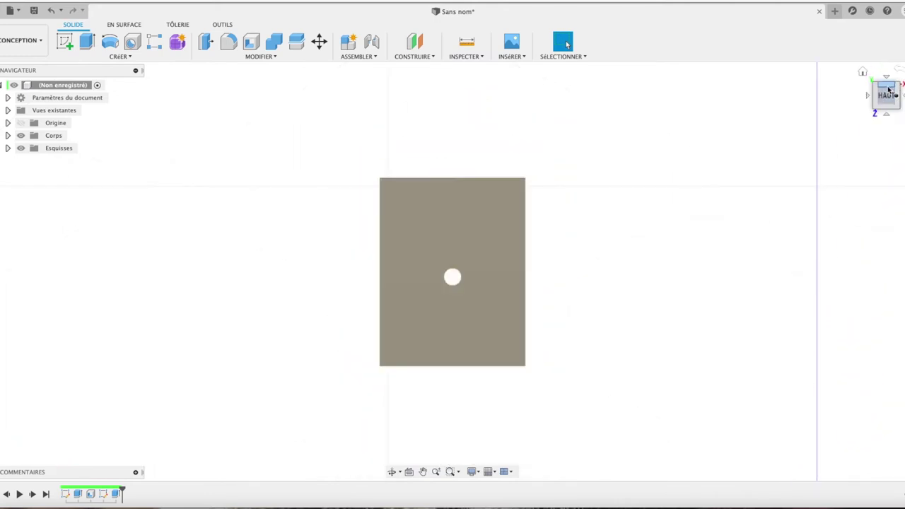
# Switch from the home view to the right-side (DROITE) view of the block.
pyautogui.click(863, 73)
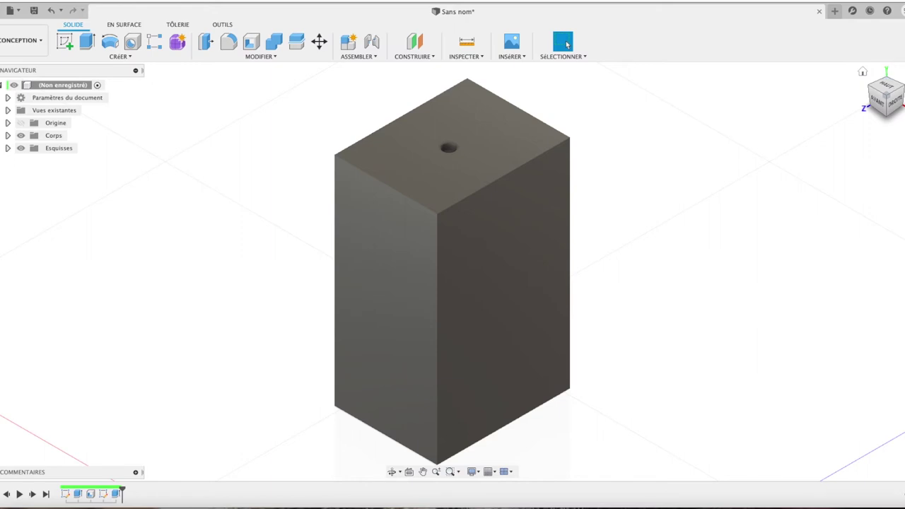
pyautogui.click(895, 105)
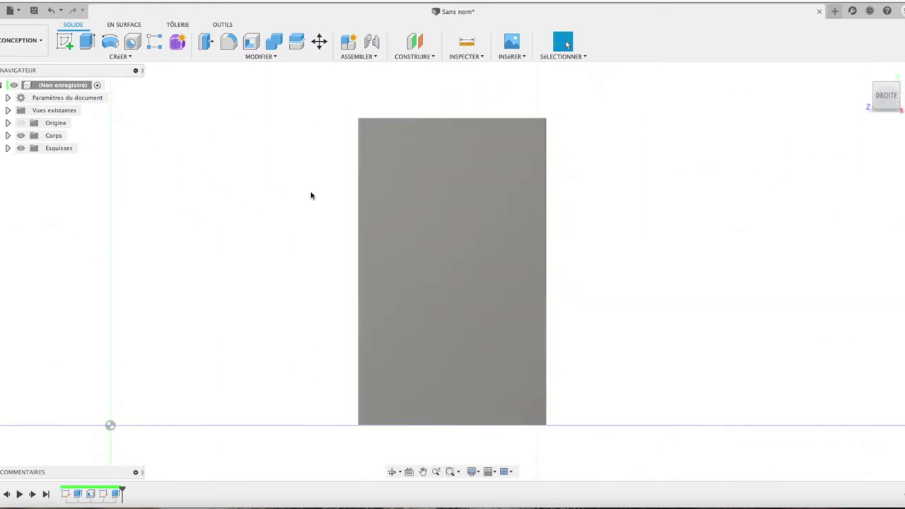
# Start a sketch on the side plane and anchor a rectangle at the block's lower right corner.
pyautogui.click(63, 43)
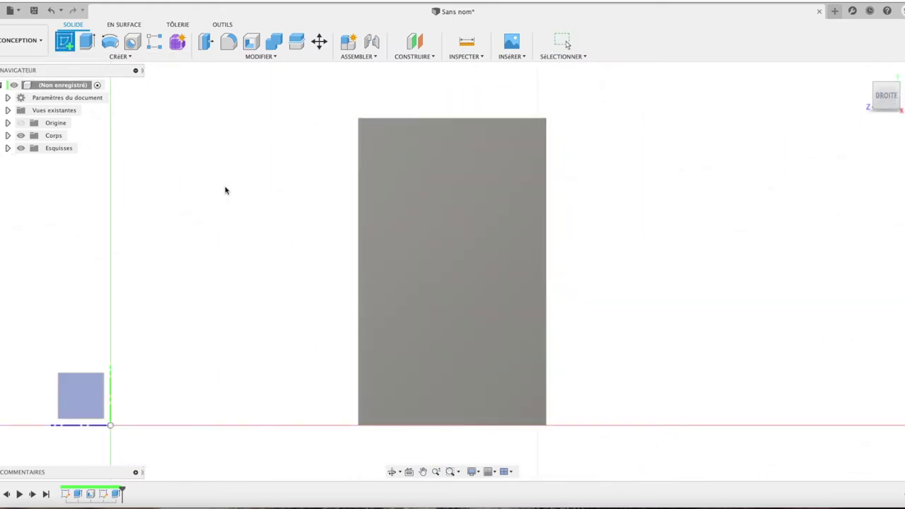
pyautogui.click(77, 401)
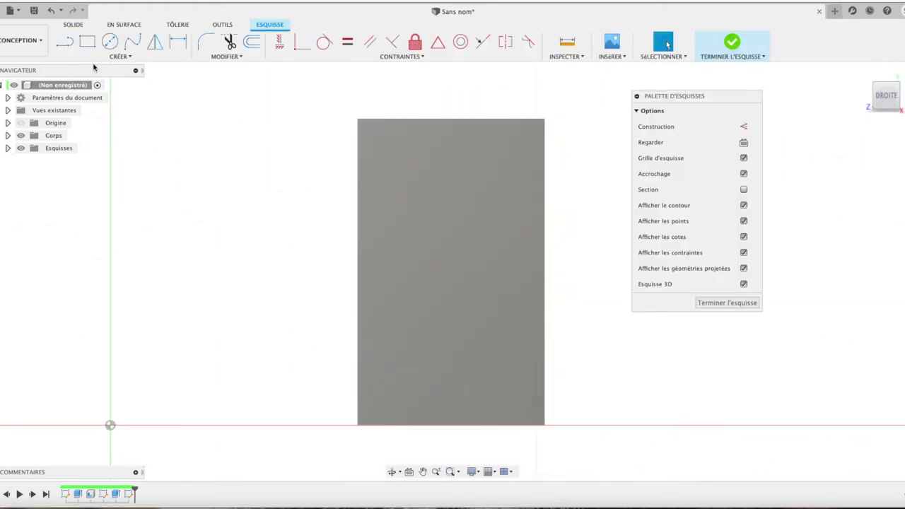
pyautogui.click(88, 42)
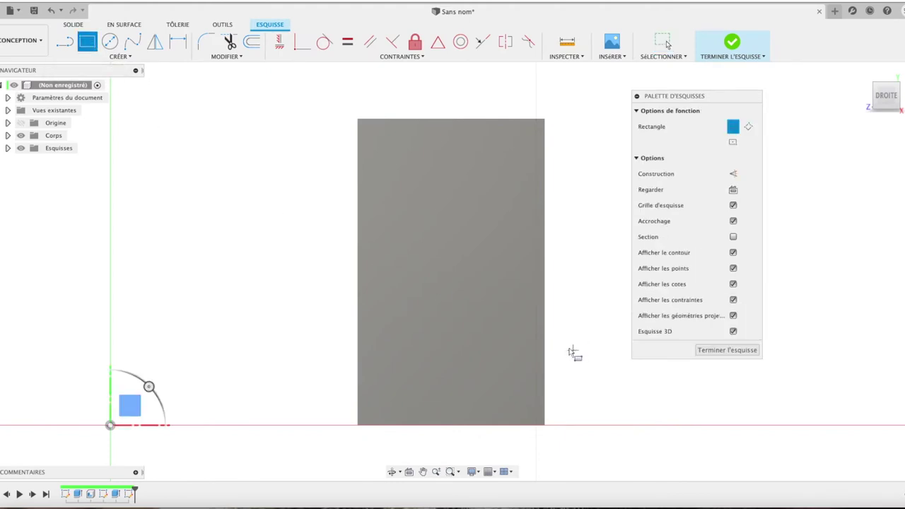
pyautogui.click(544, 424)
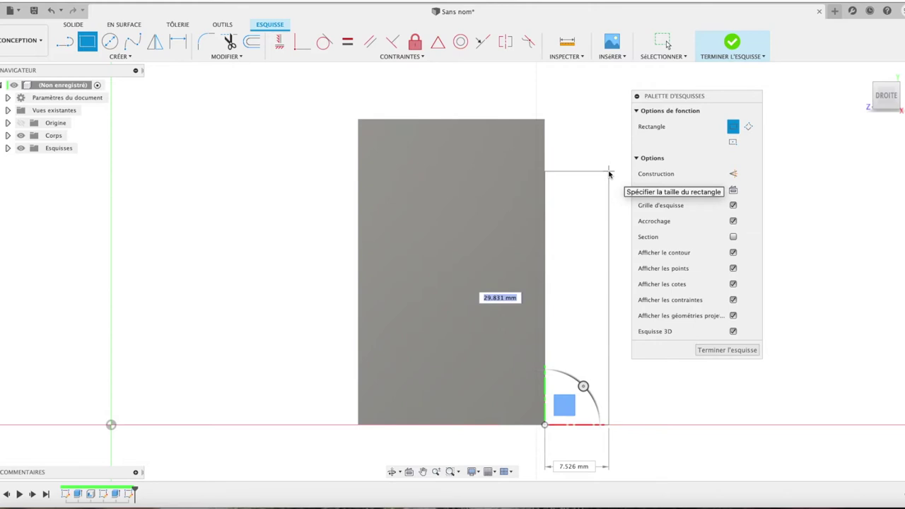
# Size the rectangle to 20 × 70 mm and finish it.
pyautogui.press('Tab')
pyautogui.write('20')
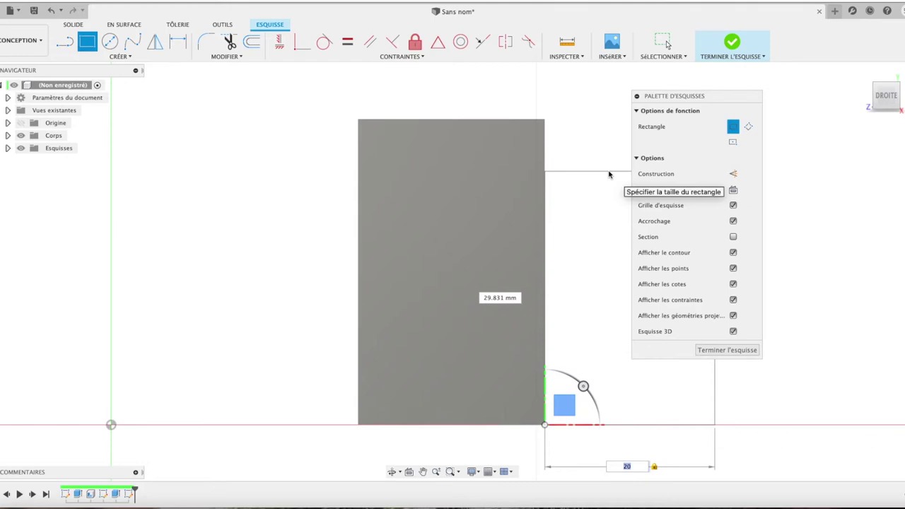
pyautogui.press('Tab')
pyautogui.write('70')
pyautogui.press('Tab')
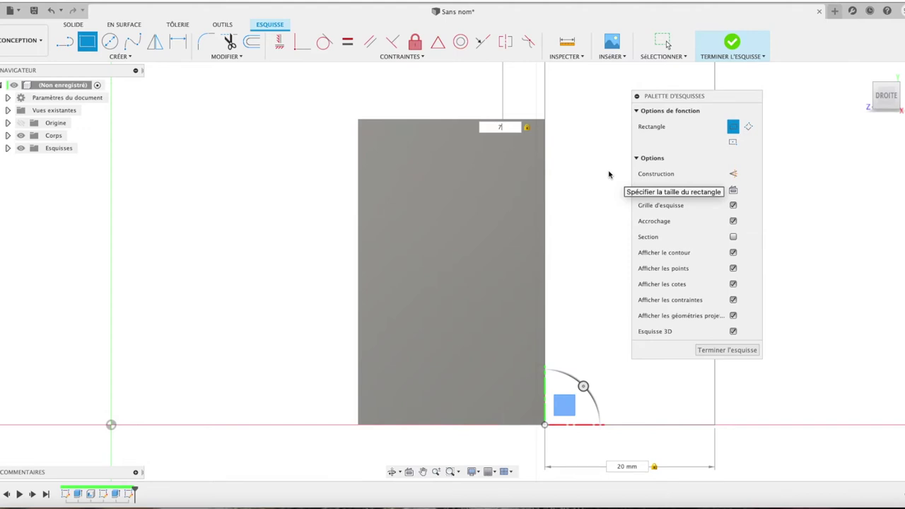
pyautogui.press('BackSpace')
pyautogui.press('BackSpace')
pyautogui.write('20')
pyautogui.press('Tab')
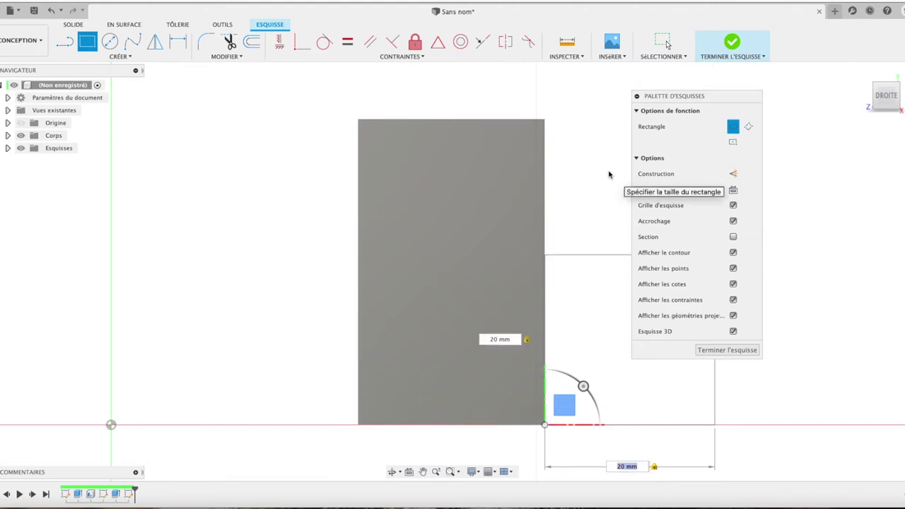
pyautogui.write('7')
pyautogui.write('0')
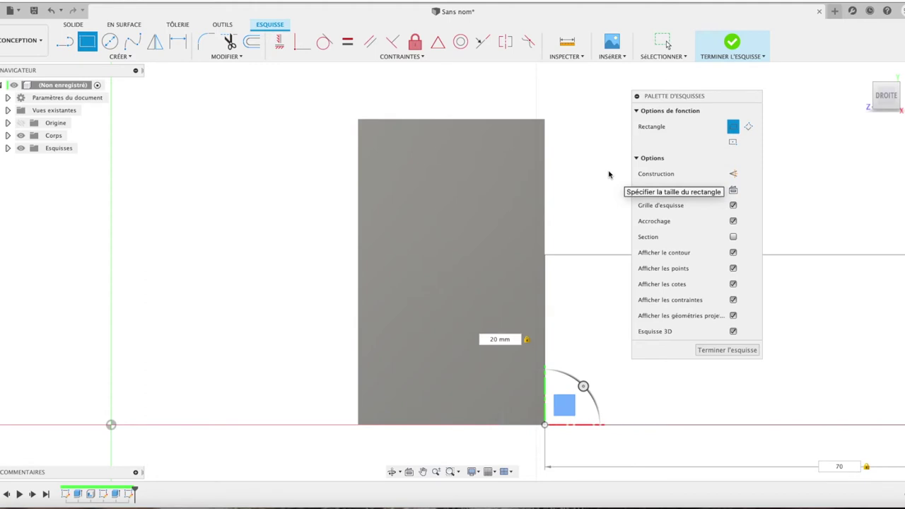
pyautogui.press('Return')
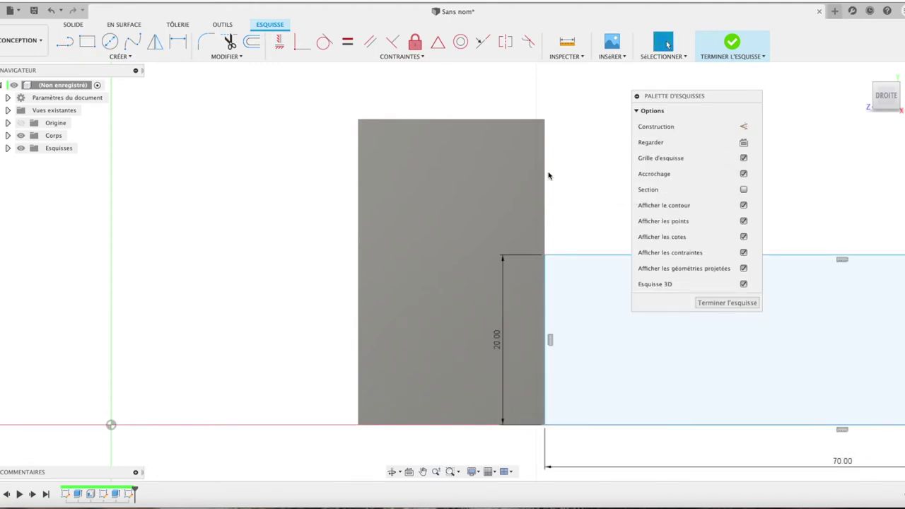
pyautogui.moveTo(885, 96)
pyautogui.click(861, 74)
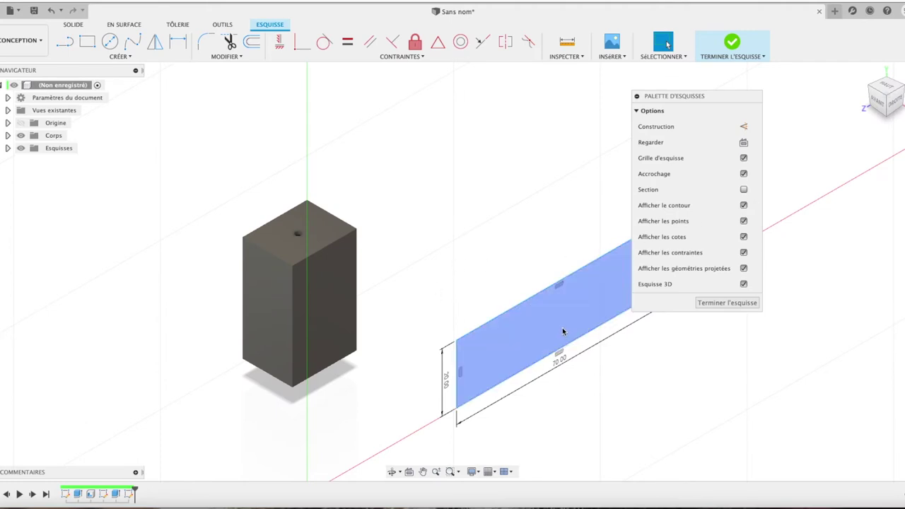
# Extrude the 70 × 20 mm rectangle -20 mm into a long bar beside the tower.
pyautogui.click(562, 331)
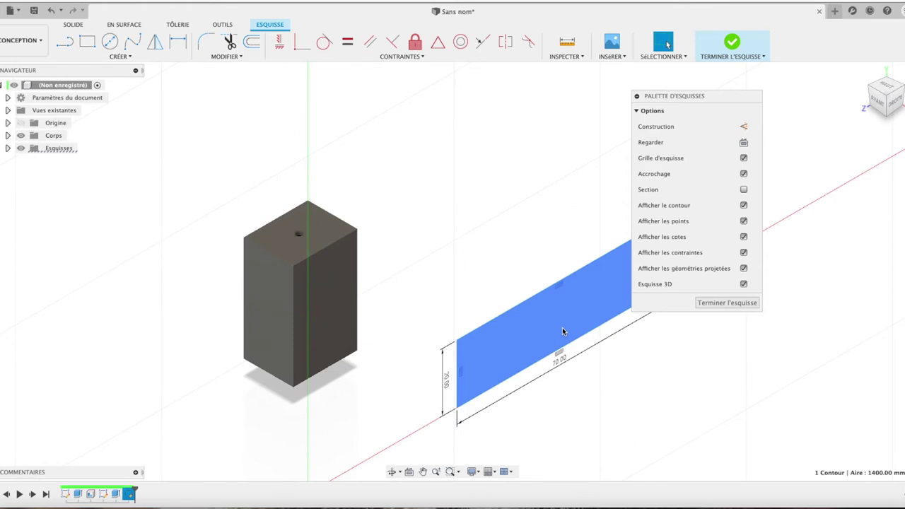
pyautogui.press('e')
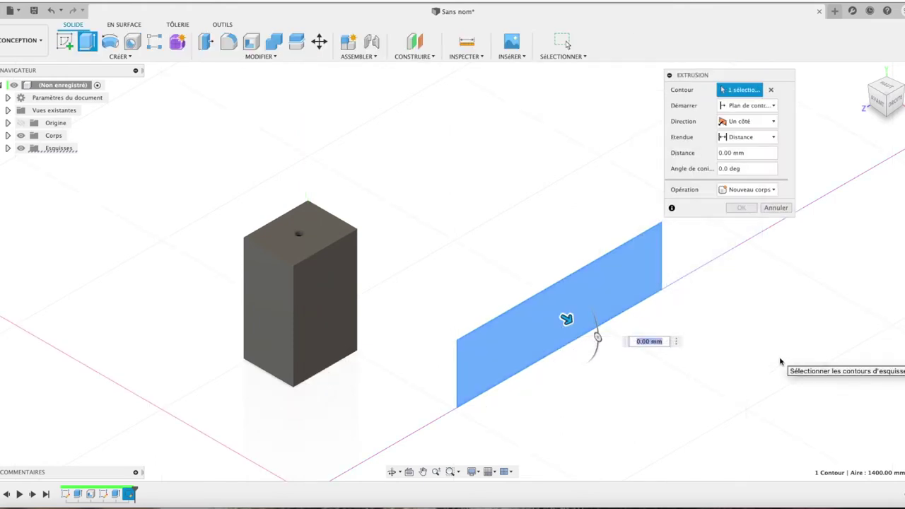
pyautogui.write('-2')
pyautogui.write('0')
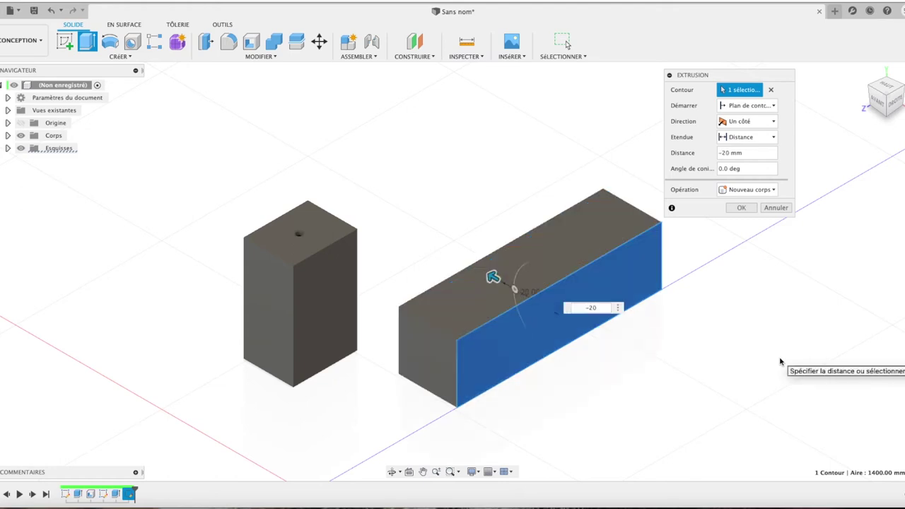
pyautogui.press('Return')
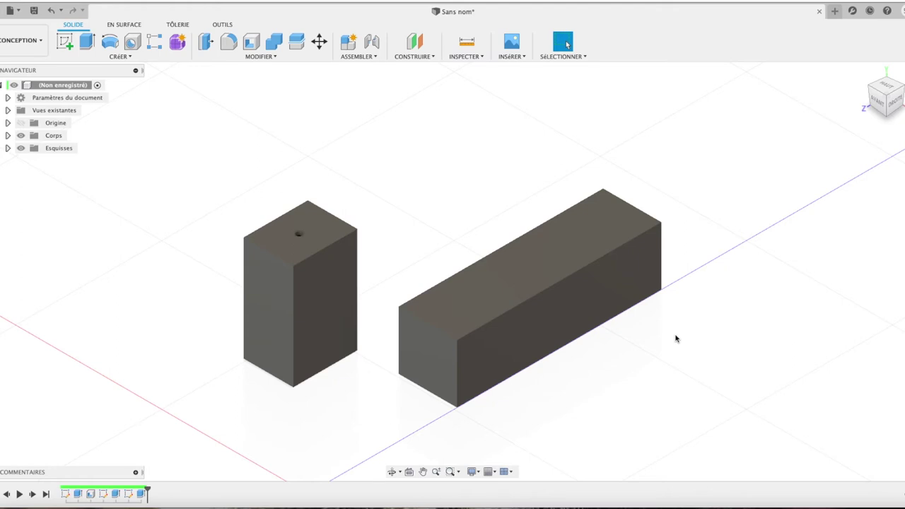
pyautogui.click(876, 100)
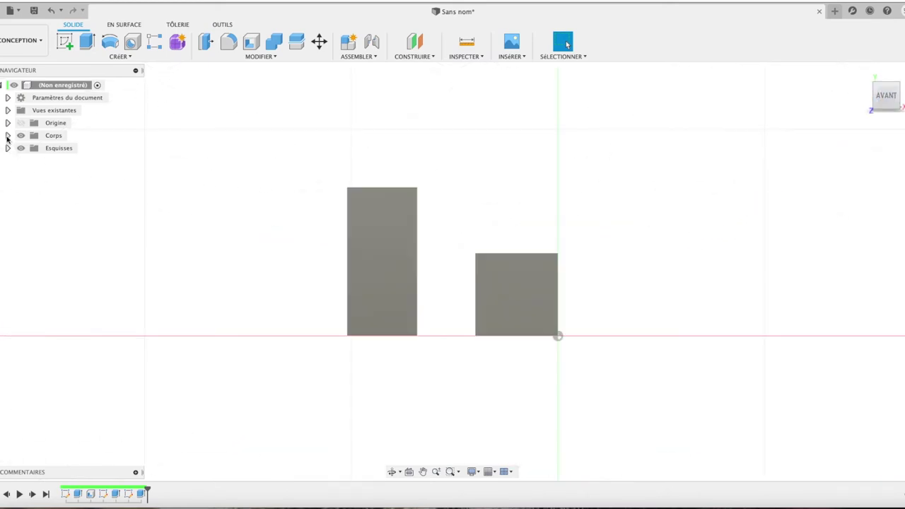
# Move Corps2 -32.662 mm along X so it butts against the tower, forming an L shape.
pyautogui.click(7, 135)
pyautogui.click(61, 162)
pyautogui.press('m')
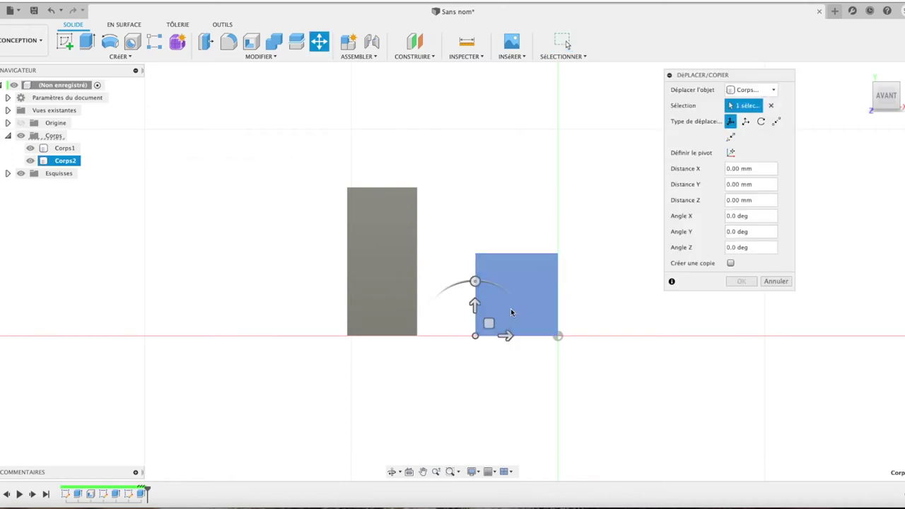
pyautogui.moveTo(507, 336); pyautogui.dragTo(370, 335)
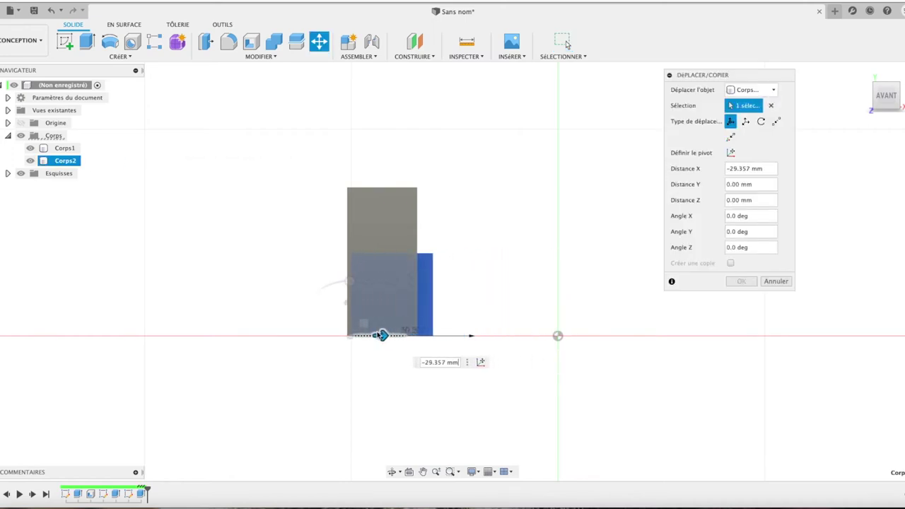
pyautogui.moveTo(370, 335); pyautogui.dragTo(373, 335)
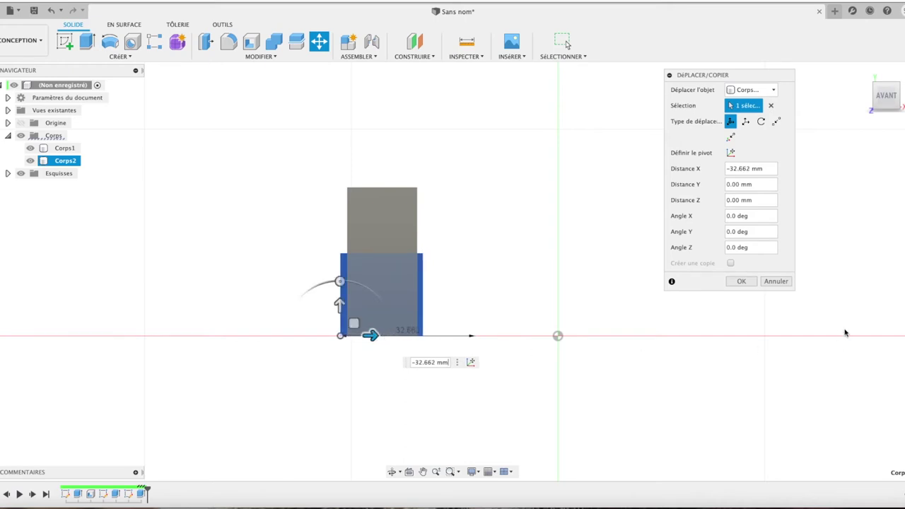
pyautogui.click(741, 281)
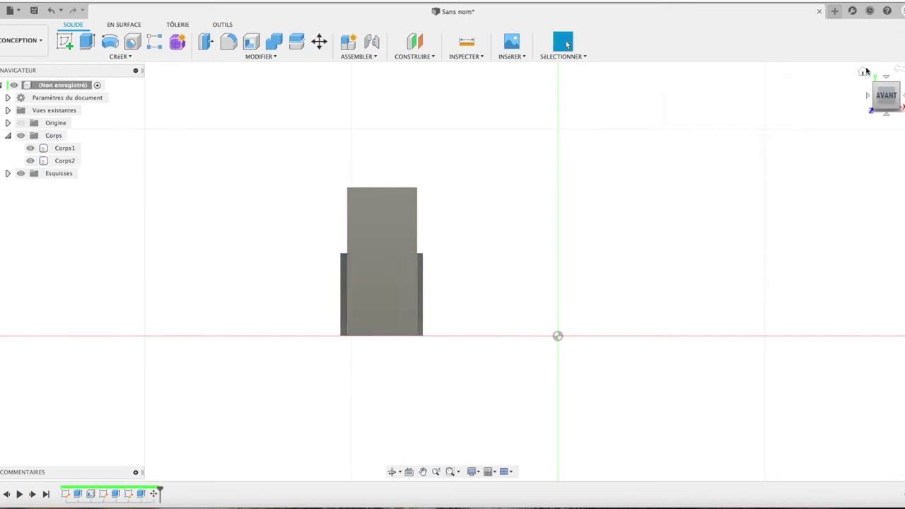
pyautogui.click(863, 72)
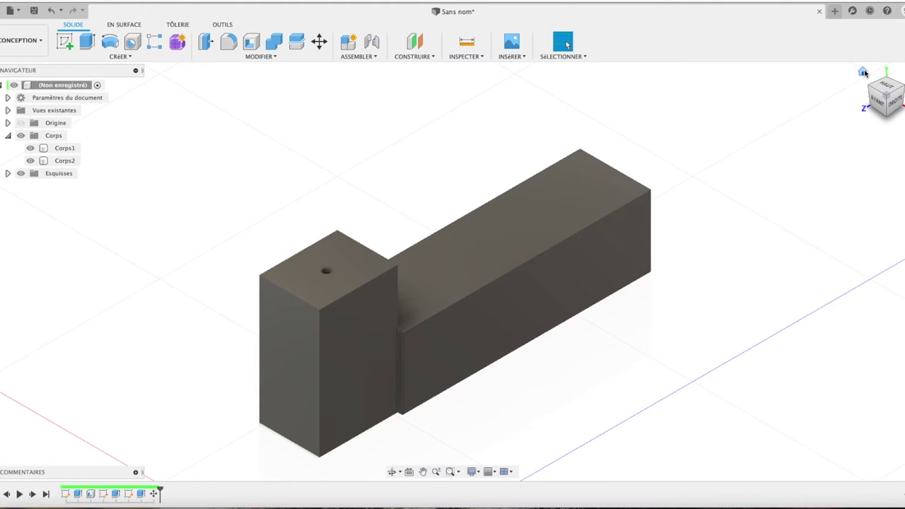
pyautogui.click(894, 101)
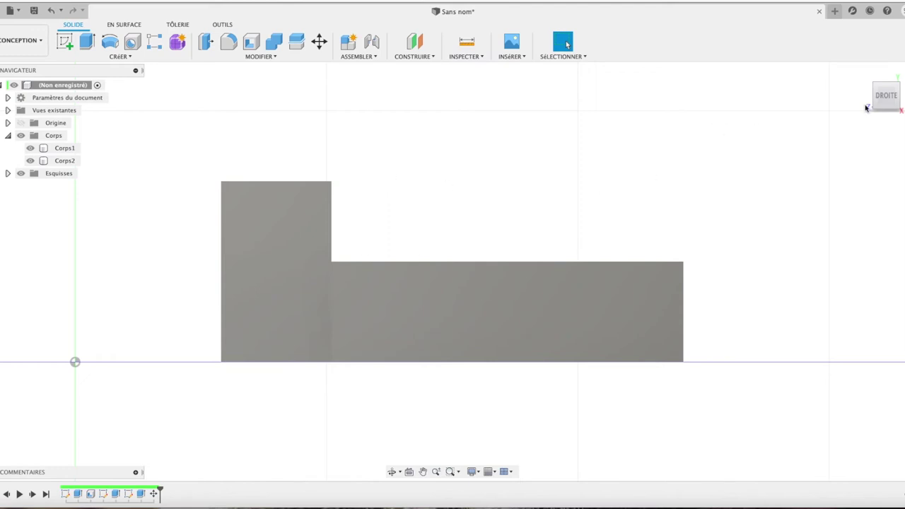
# Move the tower block Corps1 up and over onto the left end of the long block Corps2.
pyautogui.moveTo(885, 96)
pyautogui.click(888, 78)
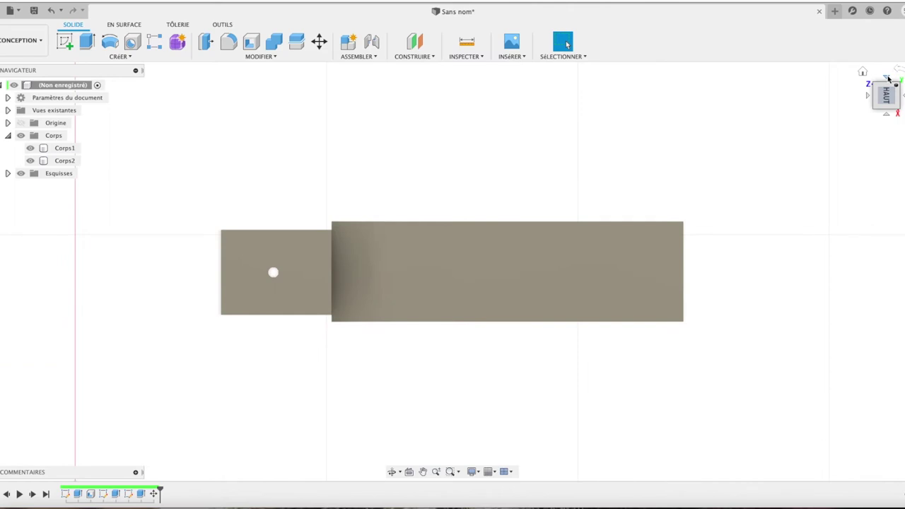
pyautogui.click(887, 115)
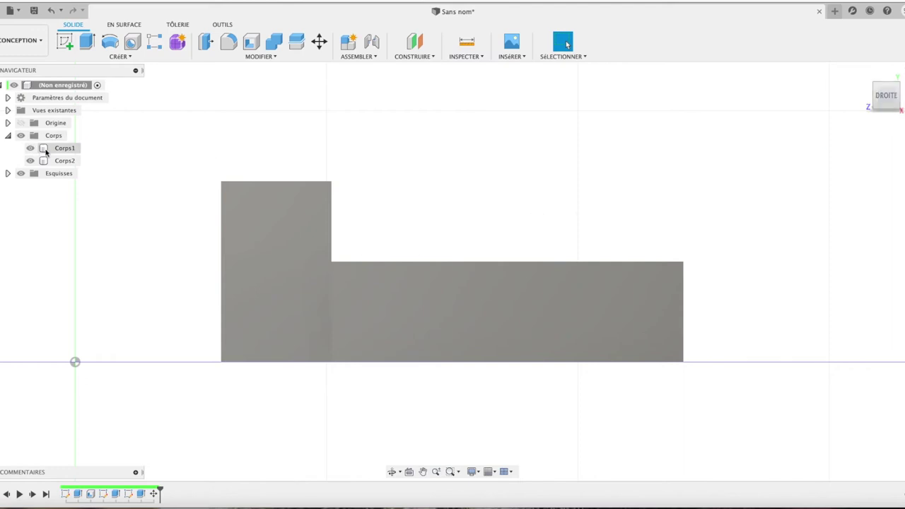
pyautogui.click(52, 151)
pyautogui.press('m')
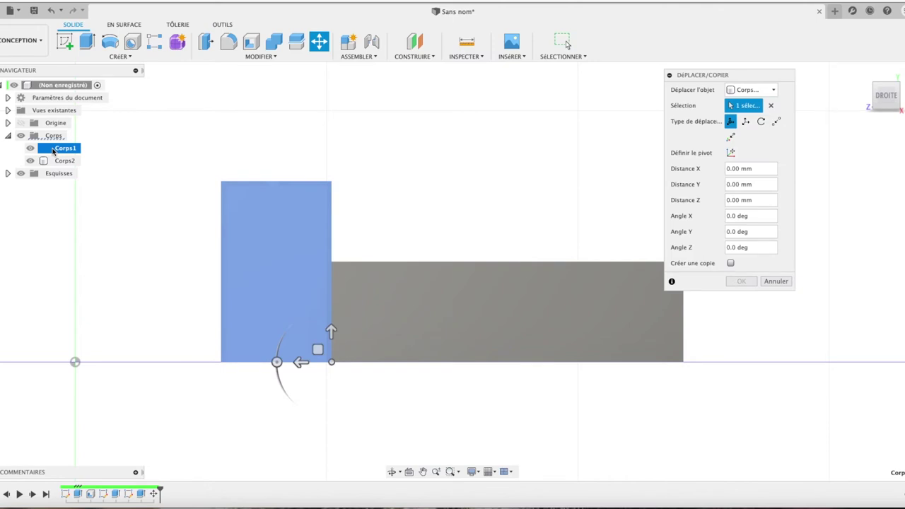
pyautogui.moveTo(330, 330); pyautogui.dragTo(330, 230)
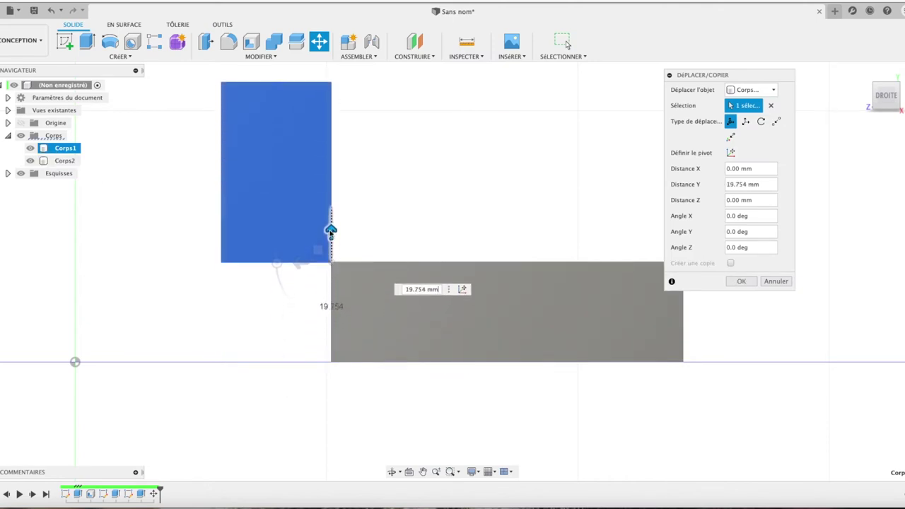
pyautogui.moveTo(299, 260); pyautogui.dragTo(414, 267)
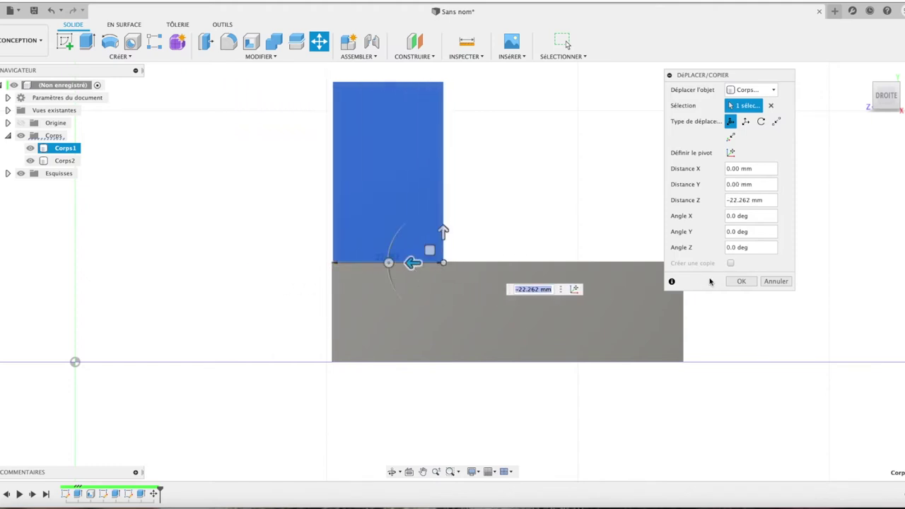
pyautogui.click(741, 281)
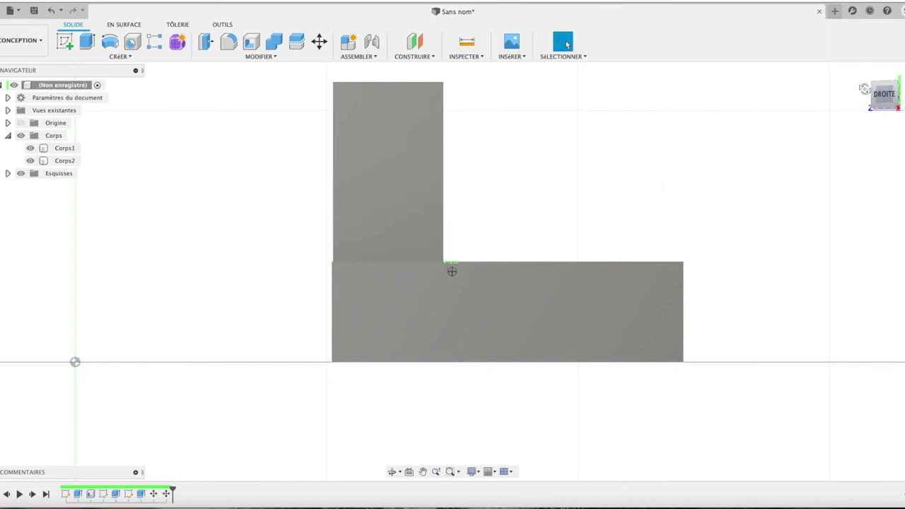
pyautogui.moveTo(885, 96); pyautogui.dragTo(853, 49)
# Shell the long block Corps2 with 1 mm walls, removing its large face.
pyautogui.click(612, 253)
pyautogui.click(251, 41)
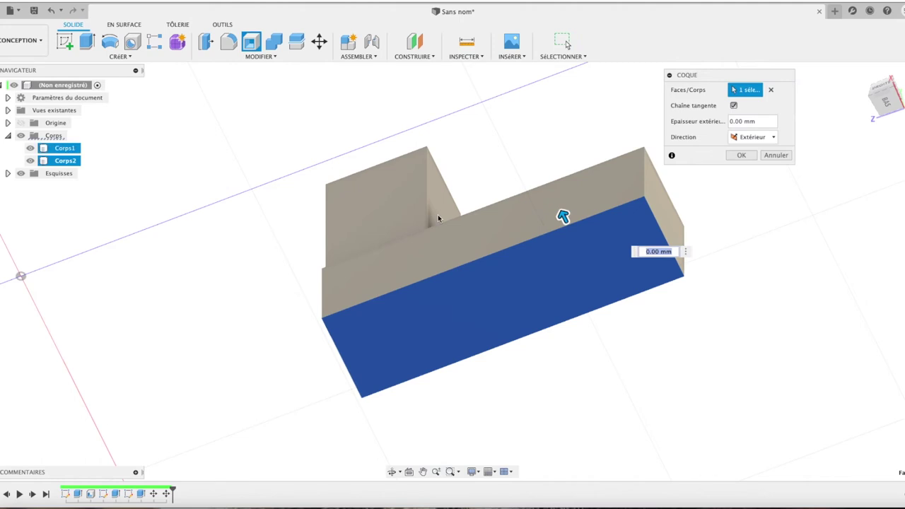
pyautogui.click(782, 121)
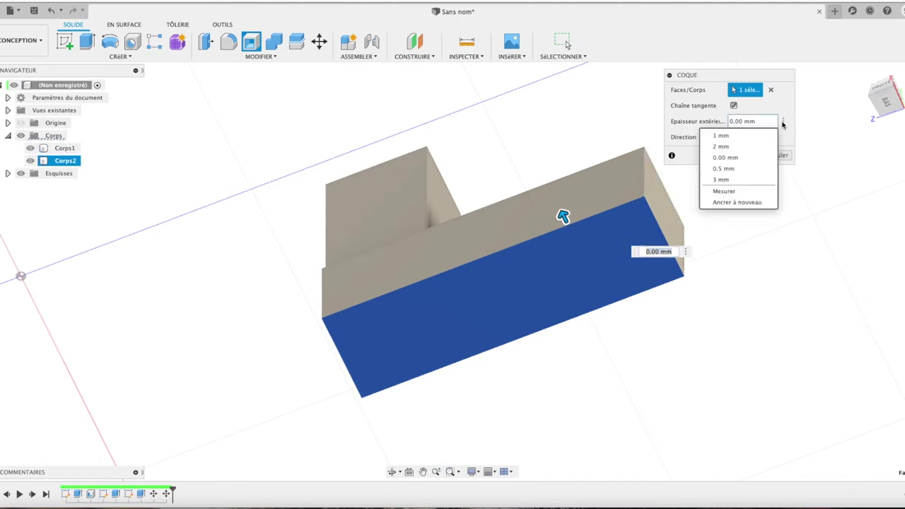
pyautogui.click(759, 137)
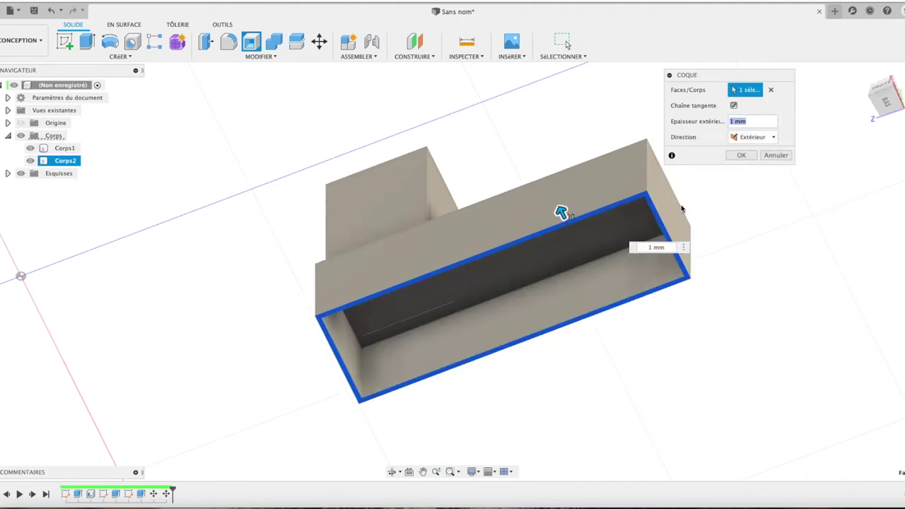
pyautogui.click(742, 156)
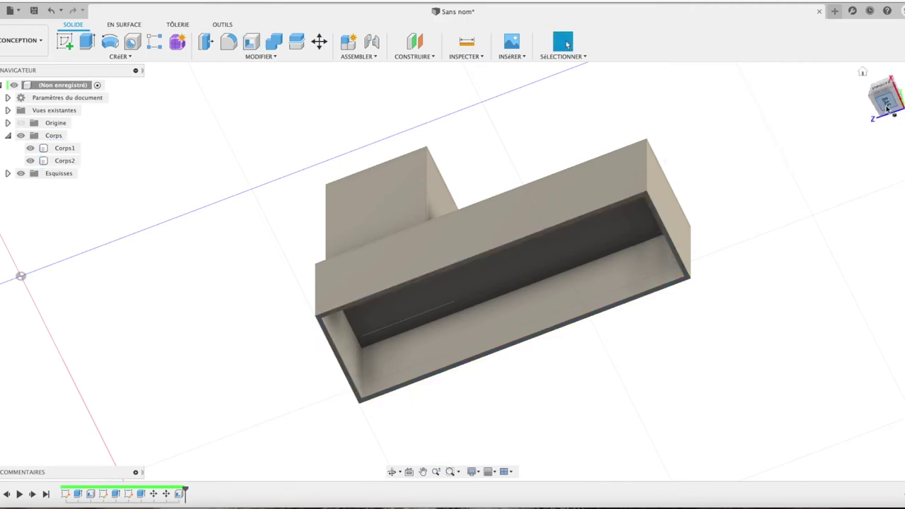
pyautogui.moveTo(886, 106); pyautogui.dragTo(884, 123)
pyautogui.moveTo(451, 271)
pyautogui.keyDown('shift'); pyautogui.mouseDown(button='middle')
pyautogui.moveTo(466, 297)
pyautogui.moveTo(447, 347)
pyautogui.mouseUp(button='middle'); pyautogui.keyUp('shift')
pyautogui.click(446, 347)
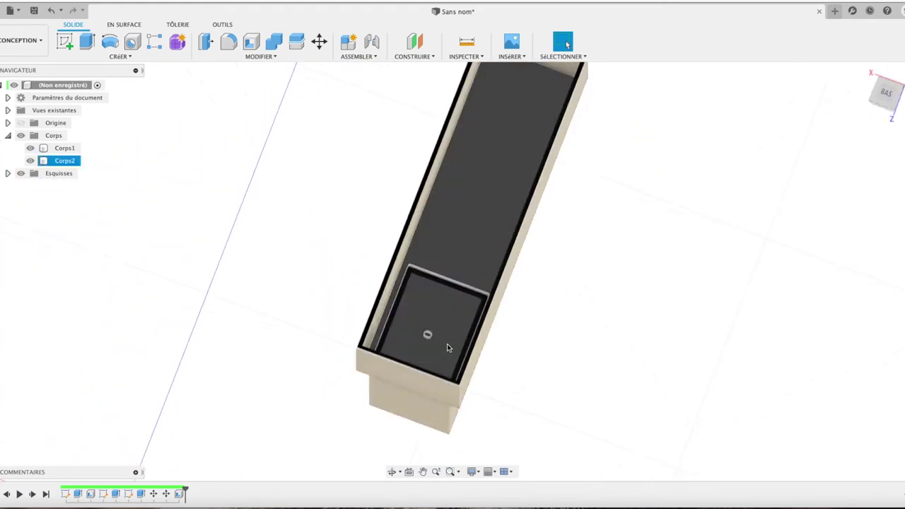
pyautogui.click(445, 337)
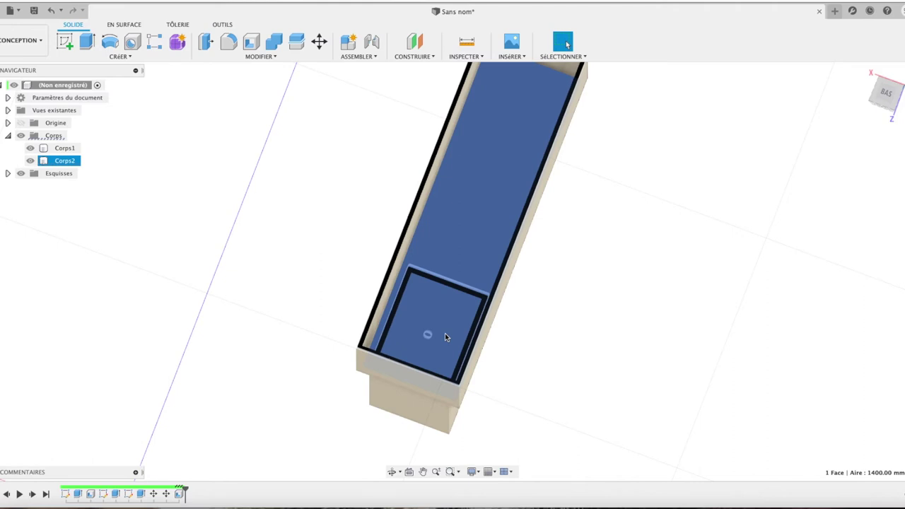
pyautogui.click(861, 121)
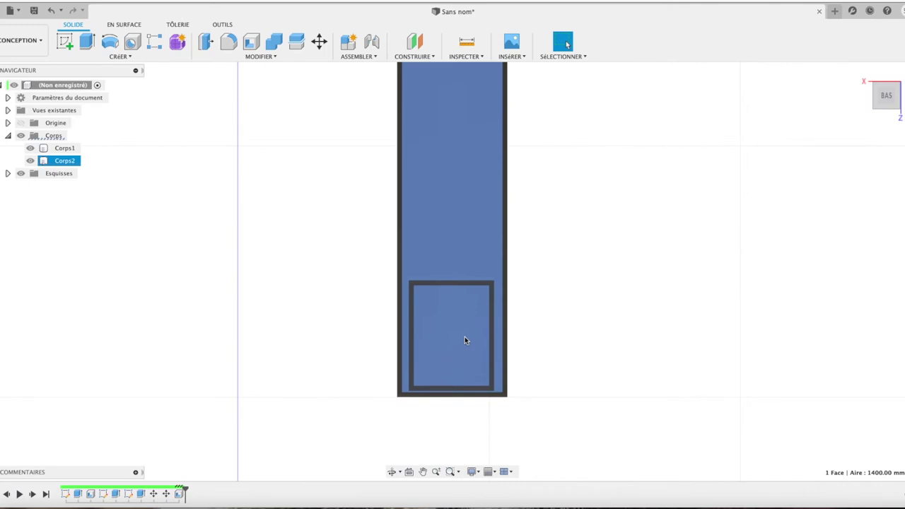
pyautogui.press('e')
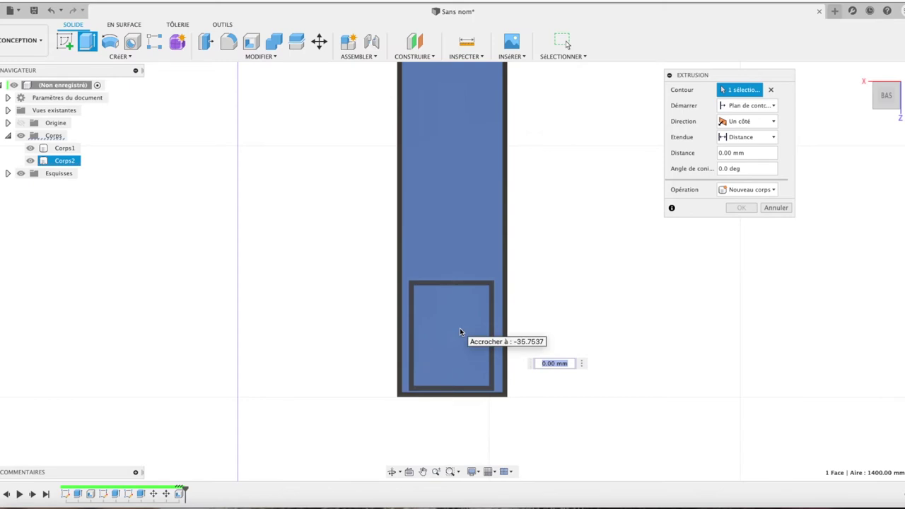
pyautogui.click(775, 208)
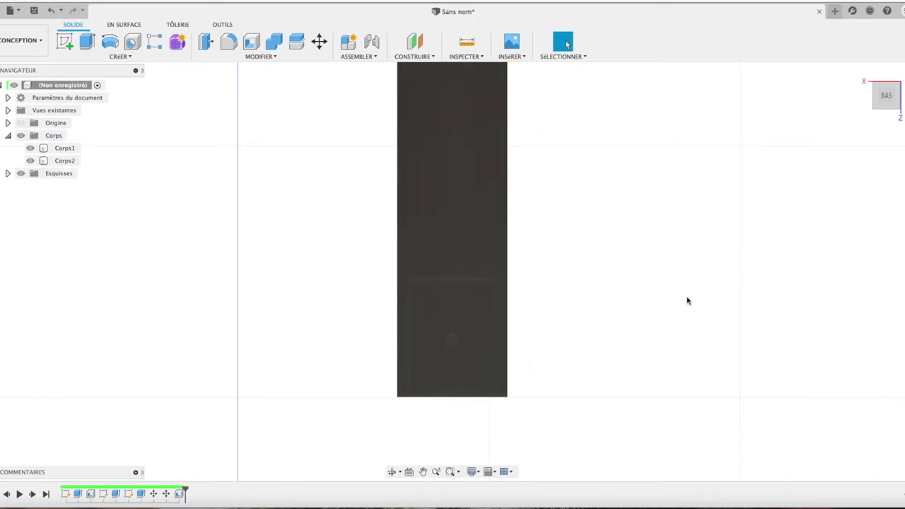
pyautogui.click(443, 307)
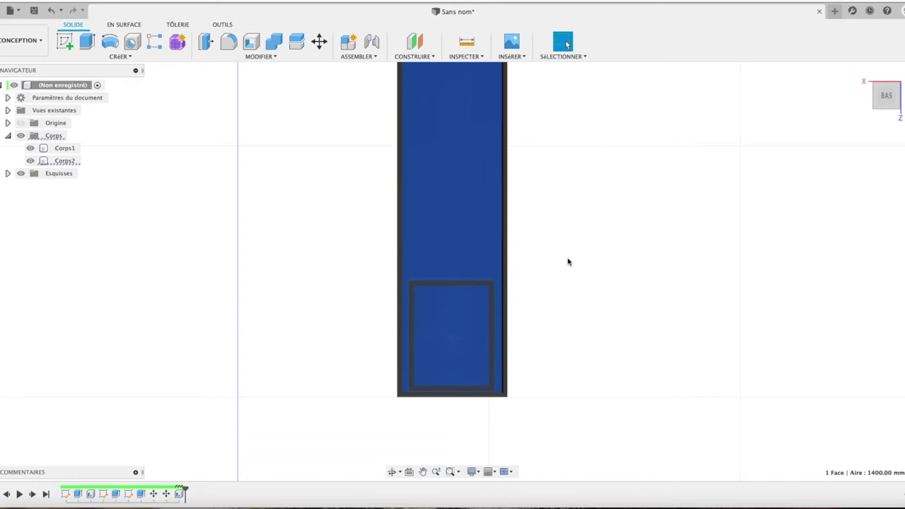
pyautogui.click(64, 41)
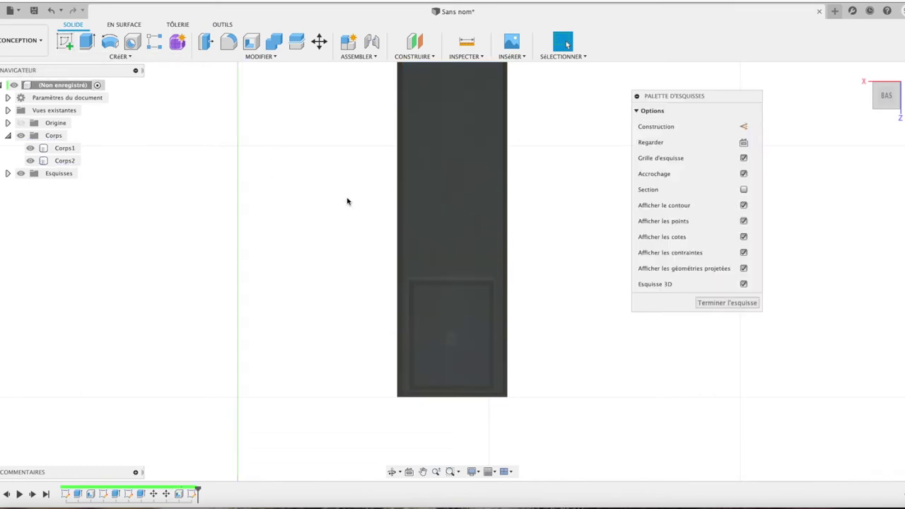
# Draw a two-corner rectangle over the square outline on the box floor.
pyautogui.click(435, 213)
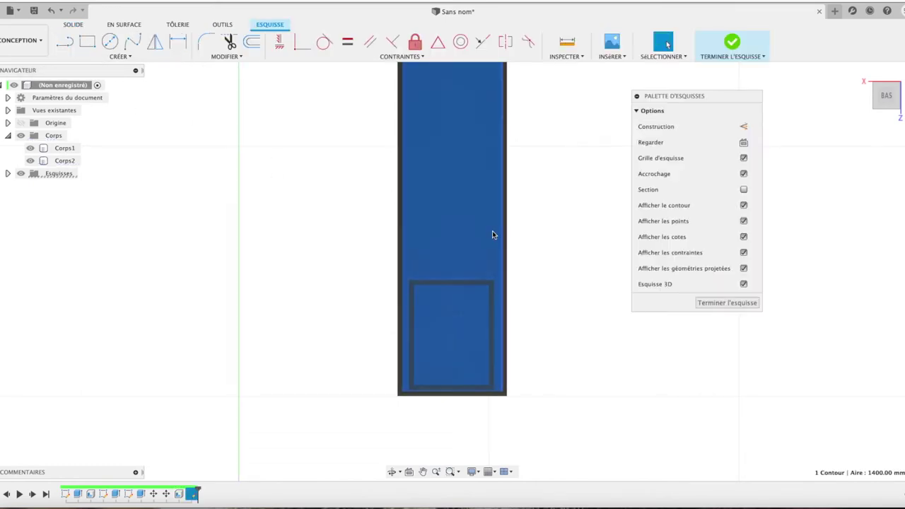
pyautogui.click(87, 42)
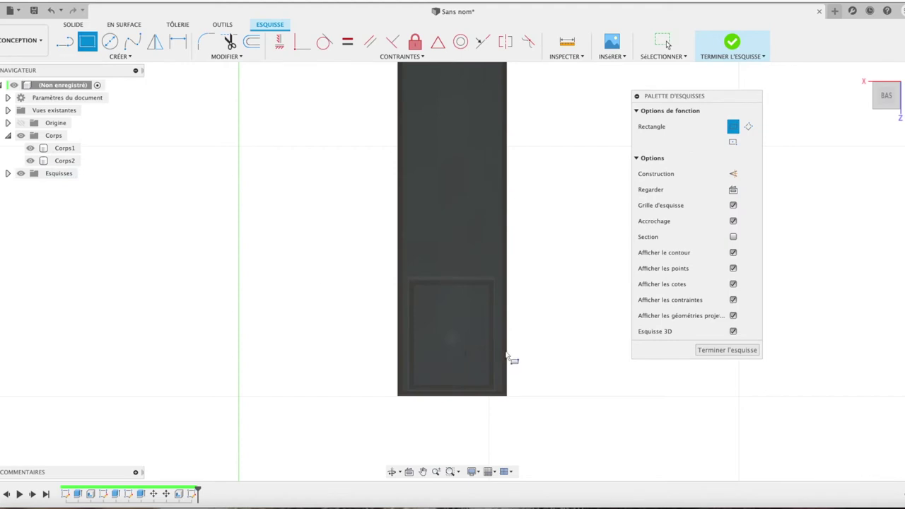
pyautogui.click(410, 281)
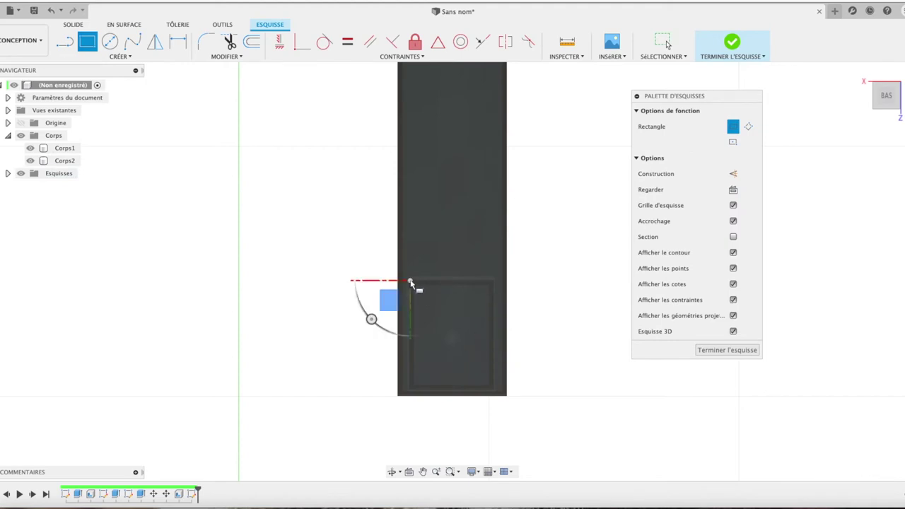
pyautogui.click(494, 393)
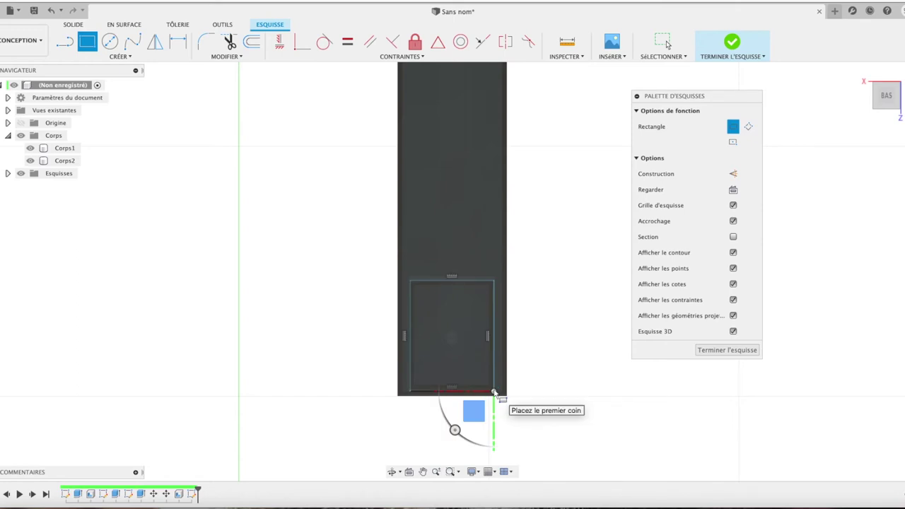
pyautogui.press('Escape')
# Select the new rectangle profile plus the surrounding floor band and begin an extrude.
pyautogui.click(466, 356)
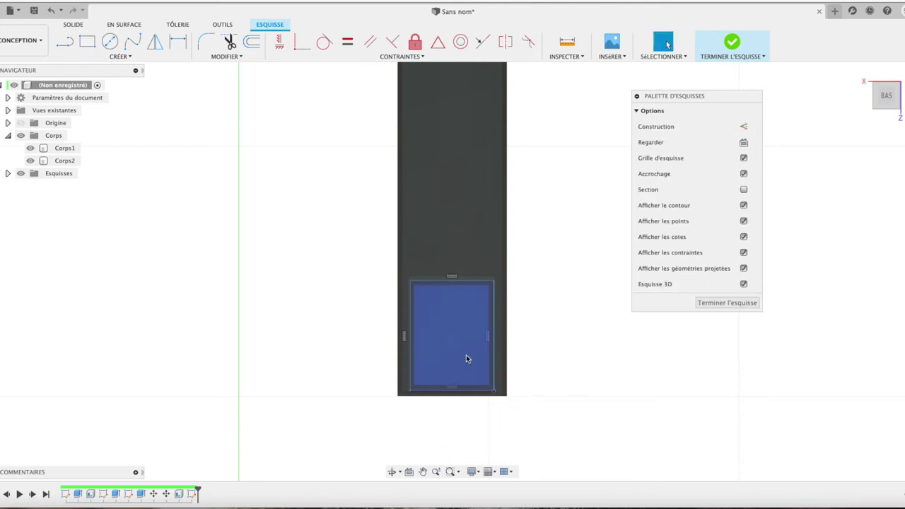
pyautogui.click(466, 357)
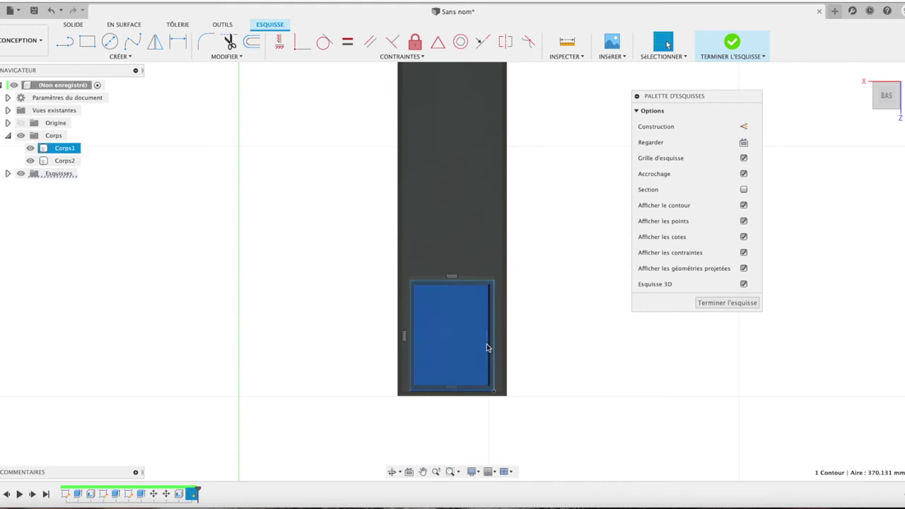
pyautogui.scroll(3, 493, 344)
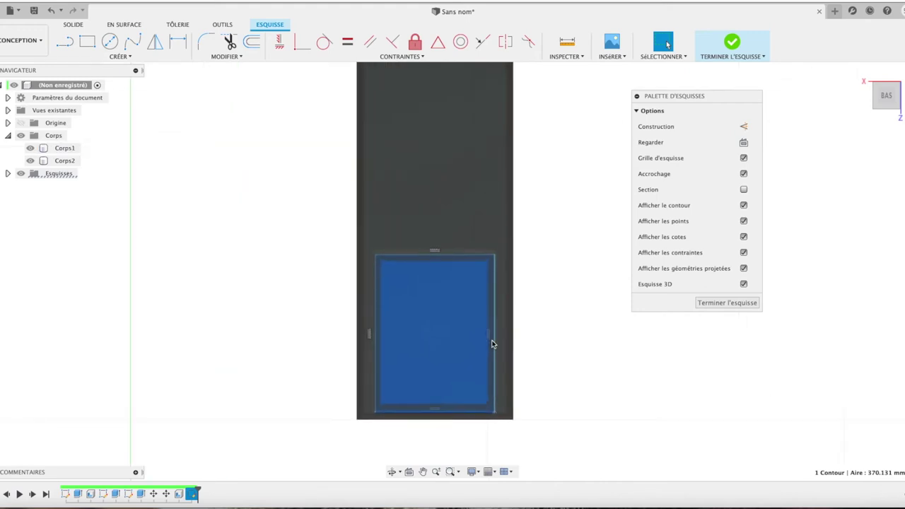
pyautogui.scroll(5, 489, 344)
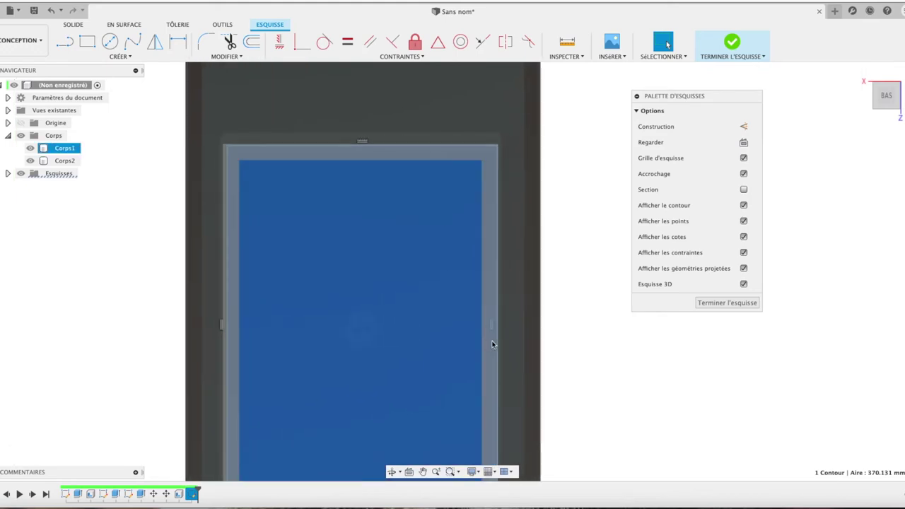
pyautogui.keyDown('shift'); pyautogui.click(512, 351); pyautogui.keyUp('shift')
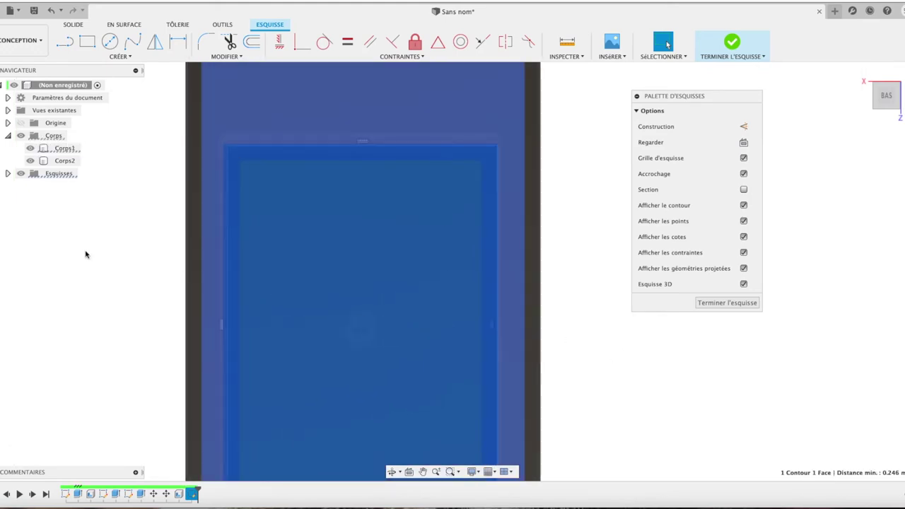
pyautogui.press('e')
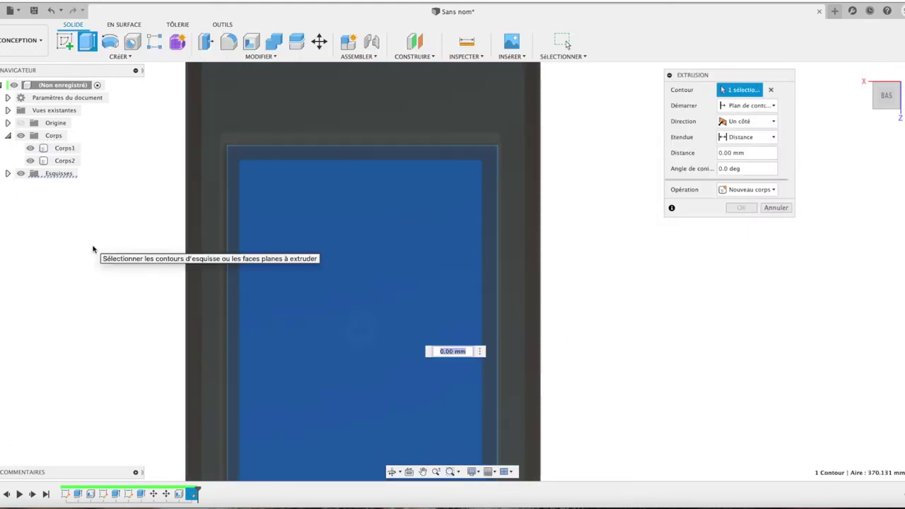
# Hide Corps1 and cut the rectangle two-sided into the floor: -7.288 mm and -2.217 mm.
pyautogui.moveTo(897, 86); pyautogui.dragTo(812, 44)
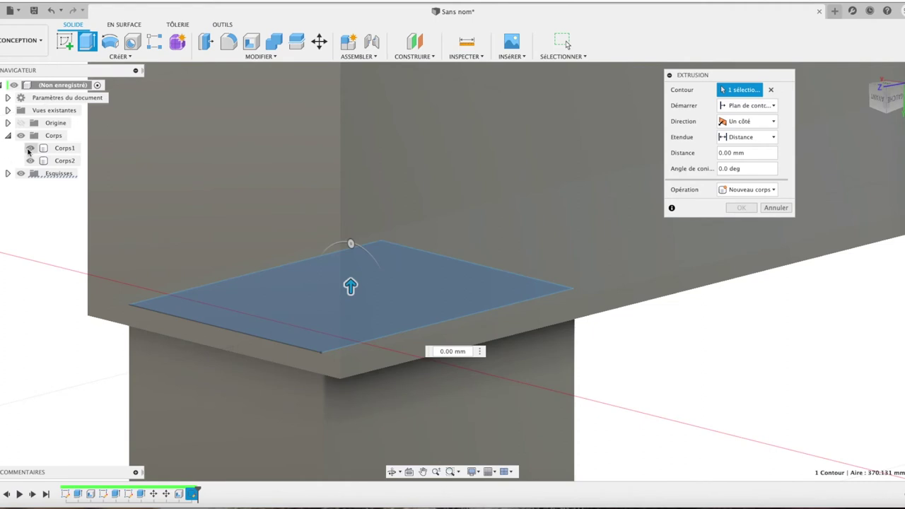
pyautogui.click(30, 148)
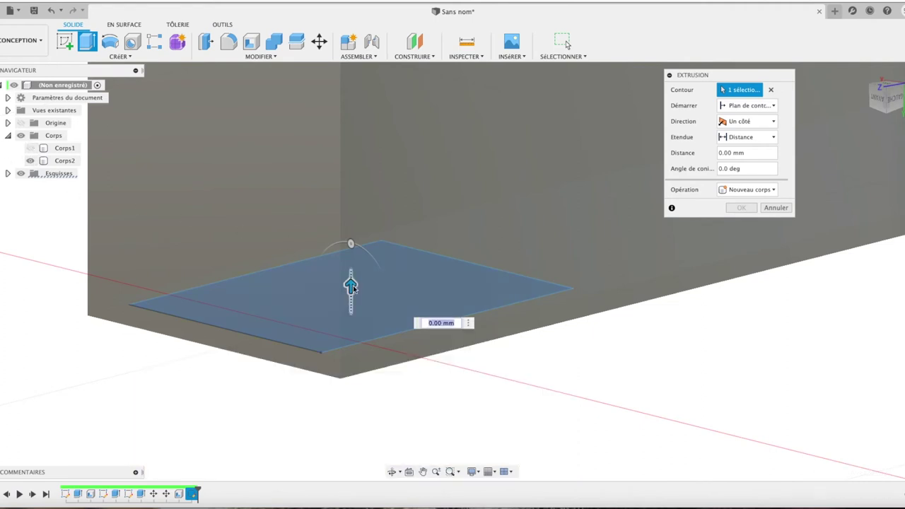
pyautogui.moveTo(350, 286); pyautogui.dragTo(350, 420)
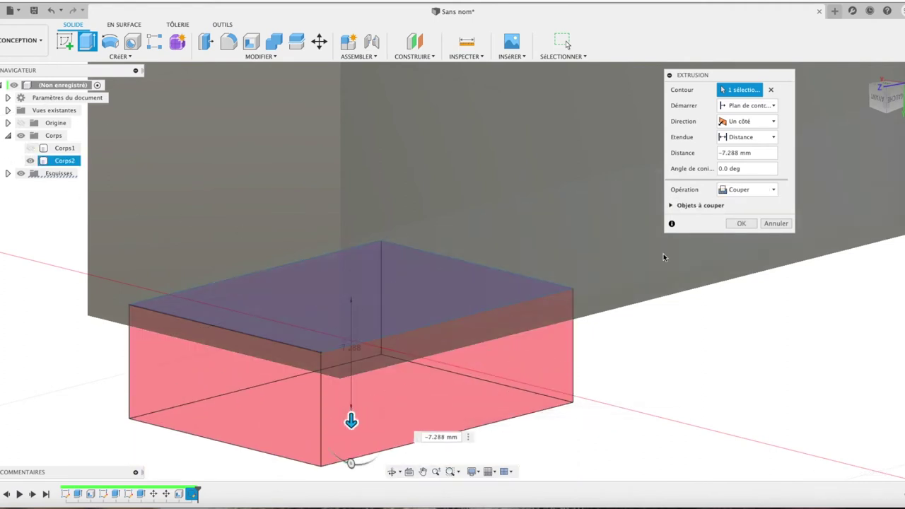
pyautogui.click(749, 122)
pyautogui.click(742, 146)
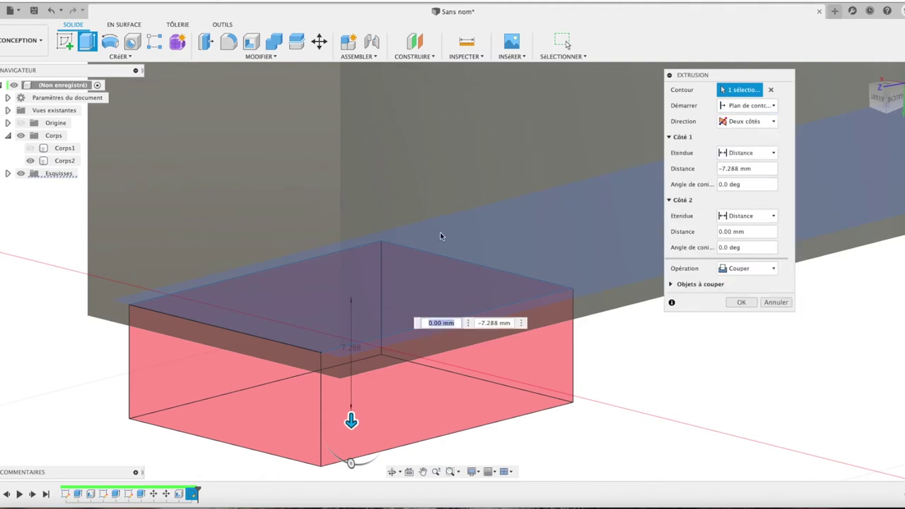
pyautogui.moveTo(351, 304); pyautogui.dragTo(352, 274)
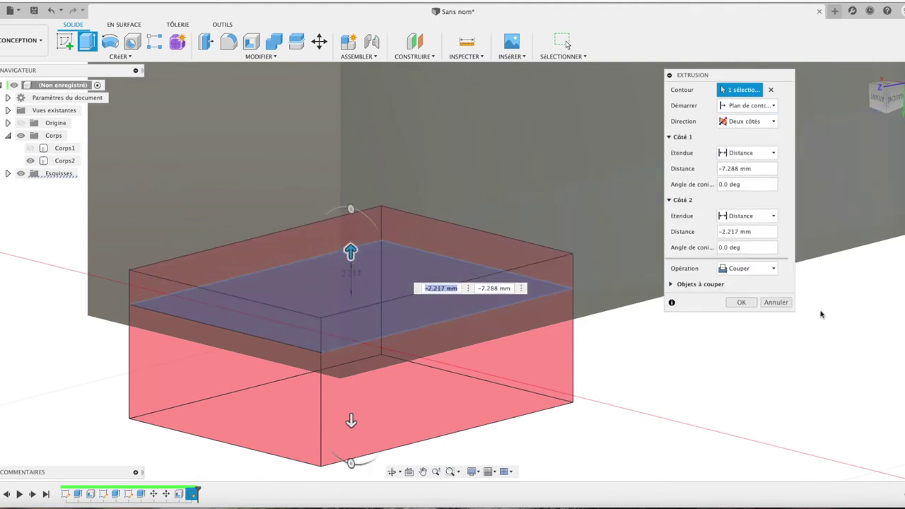
pyautogui.click(742, 303)
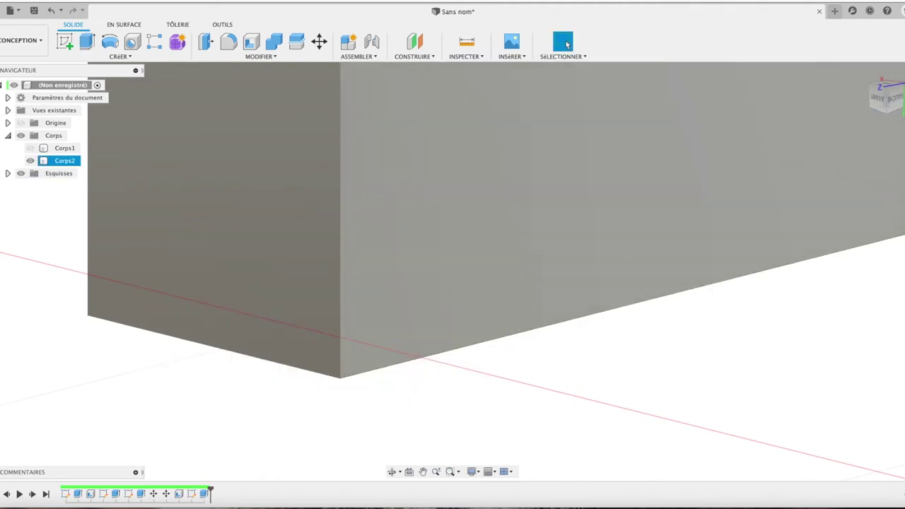
# Show Corps1 again and orbit the combined part from below and above, ending face-on.
pyautogui.moveTo(892, 104); pyautogui.dragTo(870, 170)
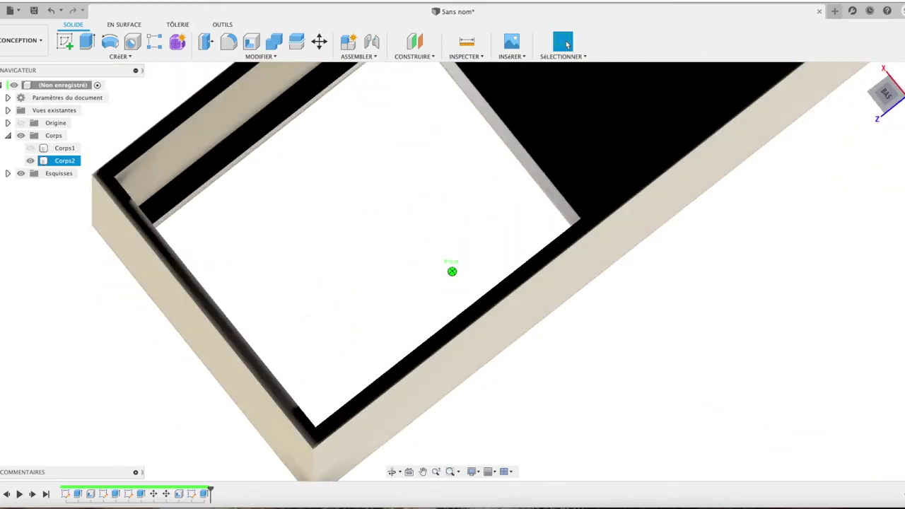
pyautogui.click(30, 147)
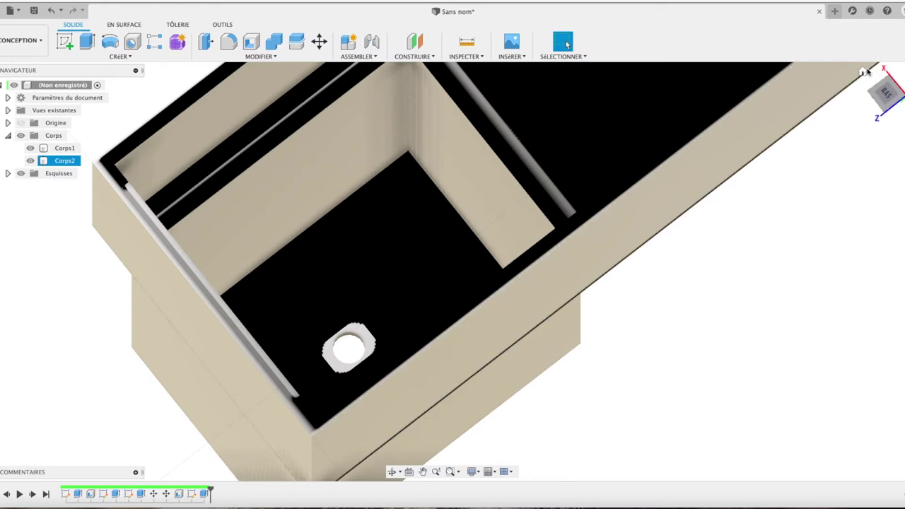
pyautogui.click(862, 71)
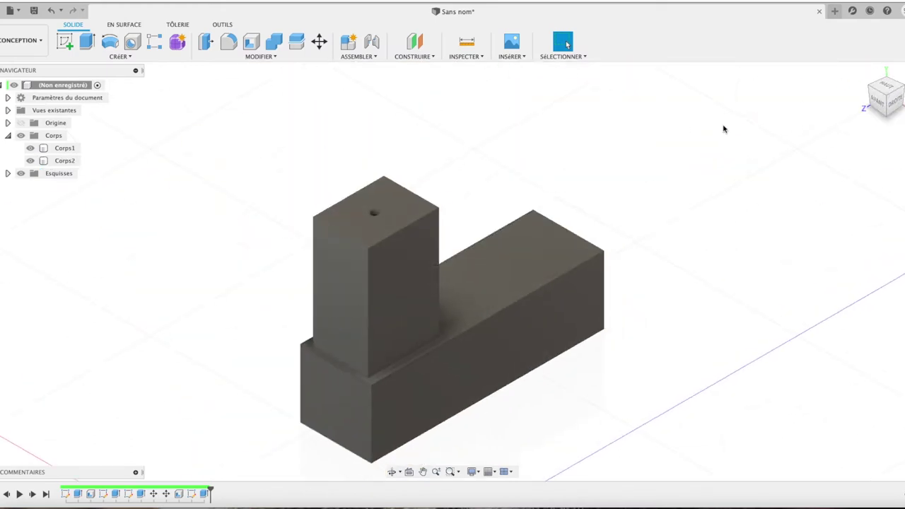
pyautogui.moveTo(889, 105); pyautogui.dragTo(880, 99)
pyautogui.keyDown('shift'); pyautogui.moveTo(451, 271); pyautogui.dragTo(733, 30, button='middle'); pyautogui.keyUp('shift')
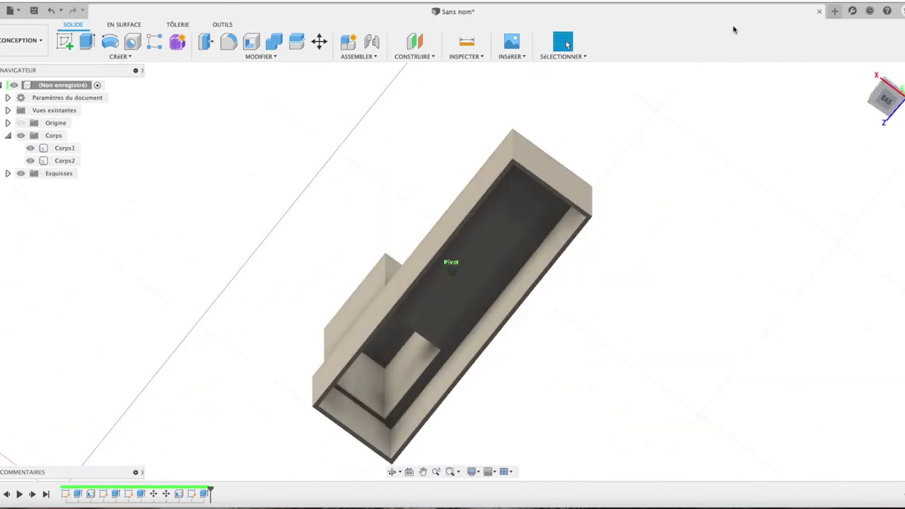
pyautogui.keyDown('shift'); pyautogui.moveTo(733, 29); pyautogui.dragTo(820, 103, button='middle'); pyautogui.keyUp('shift')
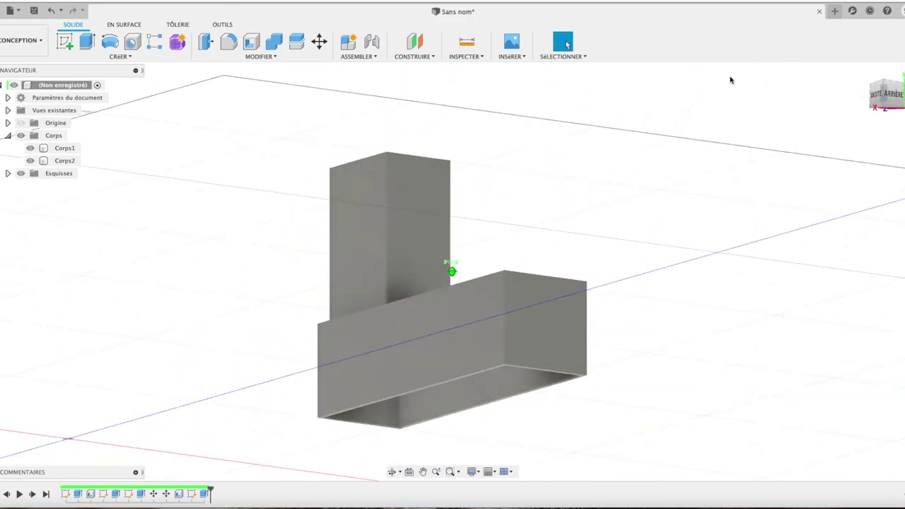
pyautogui.moveTo(820, 102)
pyautogui.keyDown('shift'); pyautogui.mouseDown(button='middle')
pyautogui.moveTo(834, 71)
pyautogui.moveTo(832, 15)
pyautogui.mouseUp(button='middle'); pyautogui.keyUp('shift')
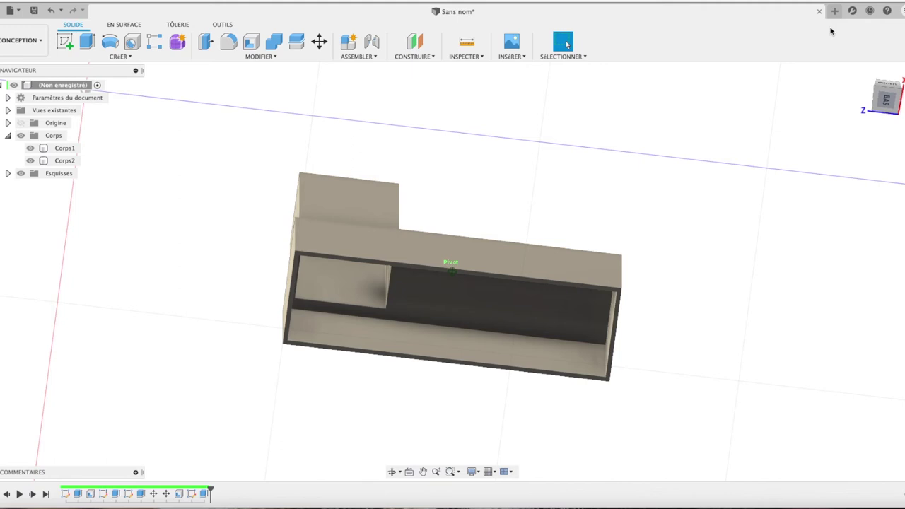
pyautogui.keyDown('shift'); pyautogui.moveTo(830, 30); pyautogui.dragTo(824, 139, button='middle'); pyautogui.keyUp('shift')
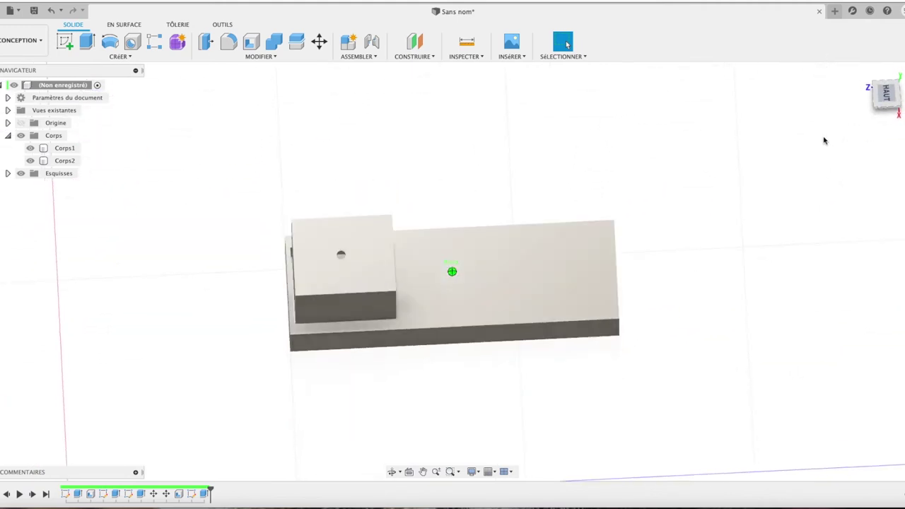
pyautogui.click(870, 98)
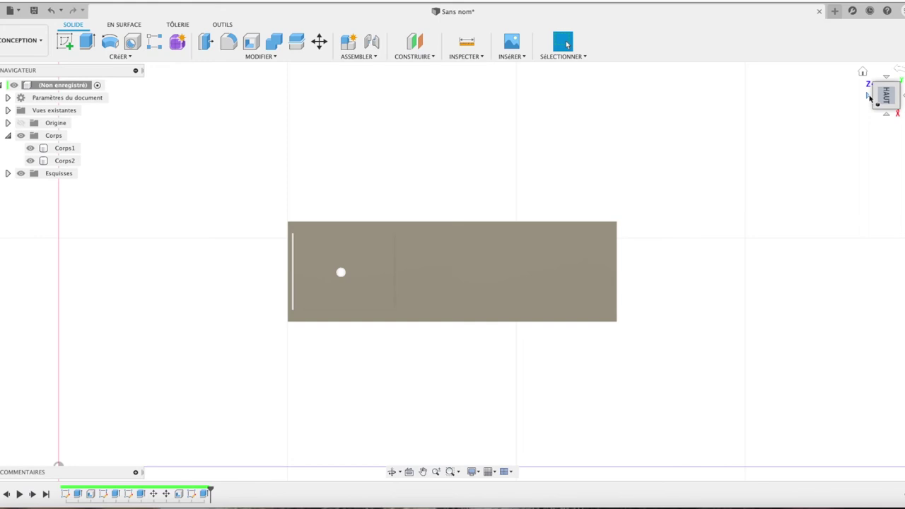
# From the top view, start a sketch on the part's top face and anchor a rectangle at its corner.
pyautogui.click(892, 103)
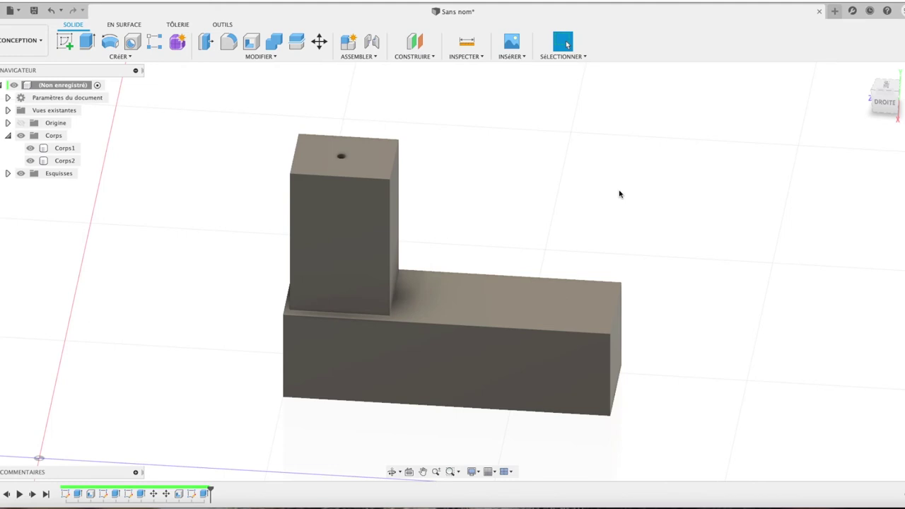
pyautogui.click(885, 87)
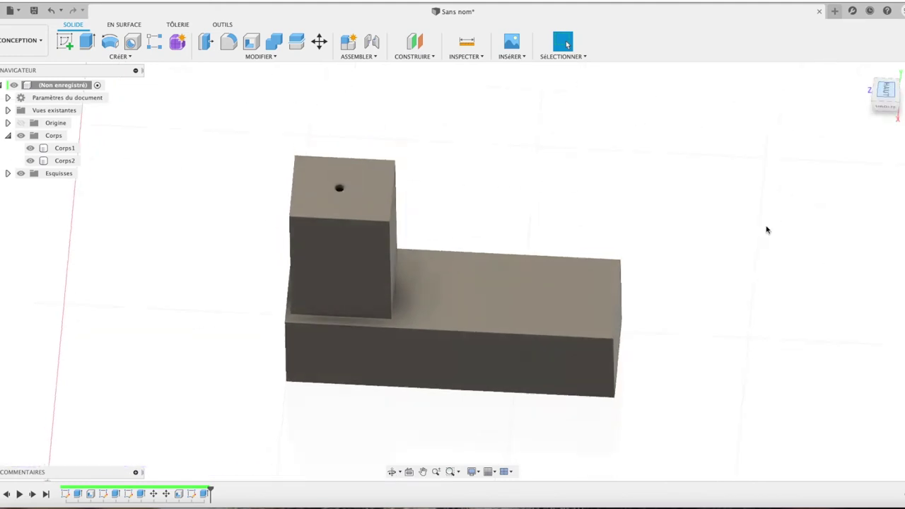
pyautogui.click(63, 43)
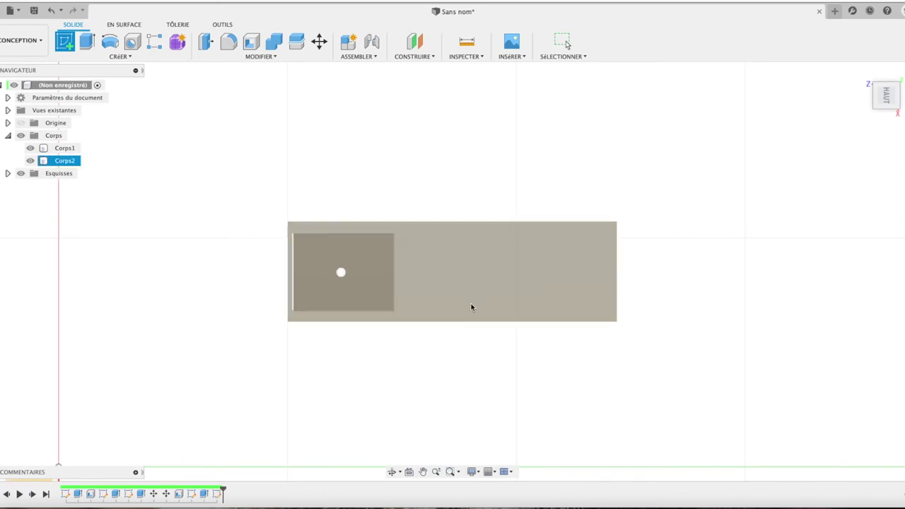
pyautogui.click(473, 306)
pyautogui.click(87, 41)
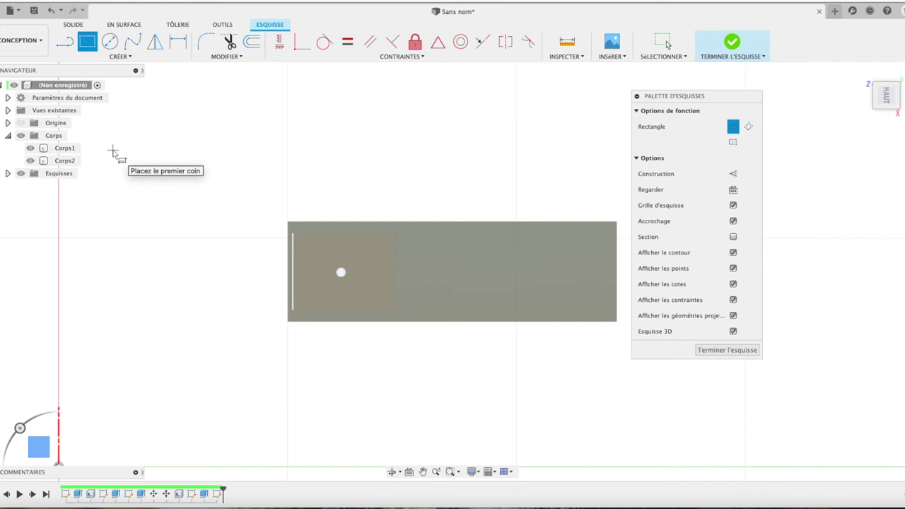
pyautogui.click(287, 322)
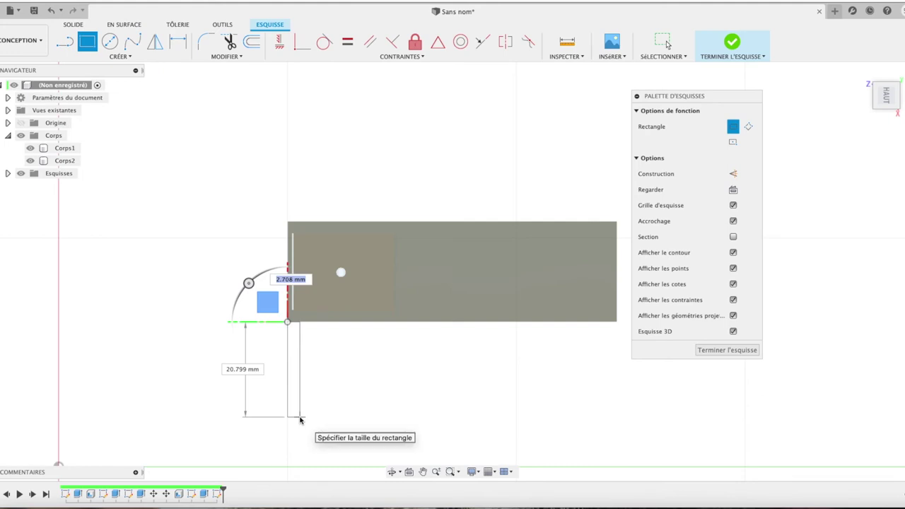
# Enter the rectangle's height 30 mm and width 50 mm and commit it.
pyautogui.press('Tab')
pyautogui.write('4')
pyautogui.write('0')
pyautogui.press('Tab')
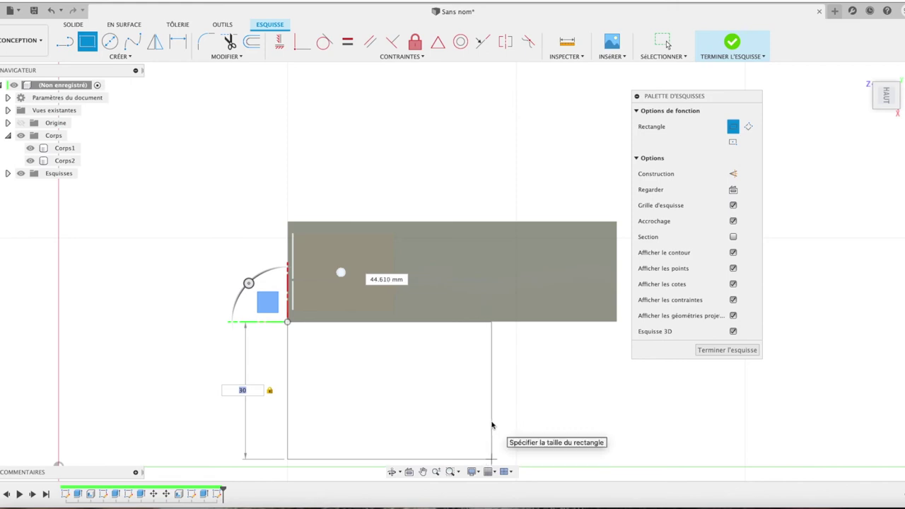
pyautogui.press('Tab')
pyautogui.write('@')
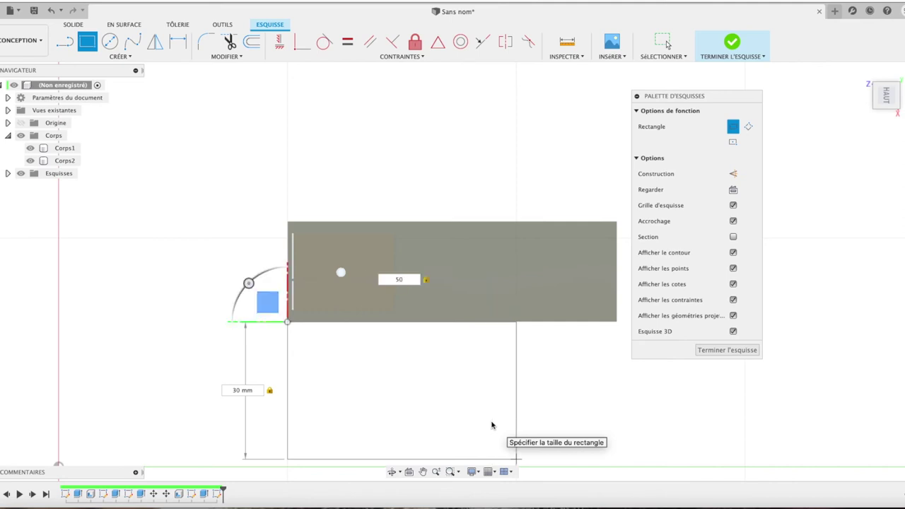
pyautogui.press('Return')
# Extrude the 50 × 30 mm rectangle downward about 20 mm.
pyautogui.press('e')
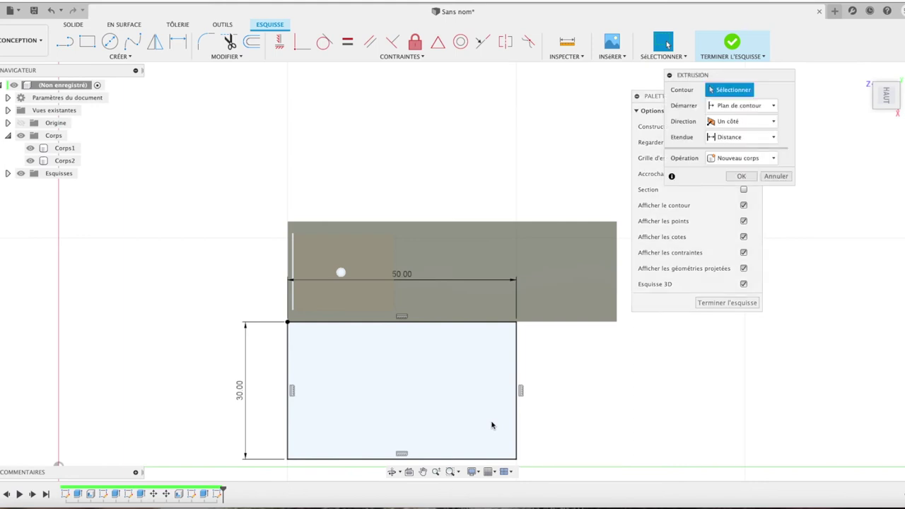
pyautogui.click(468, 409)
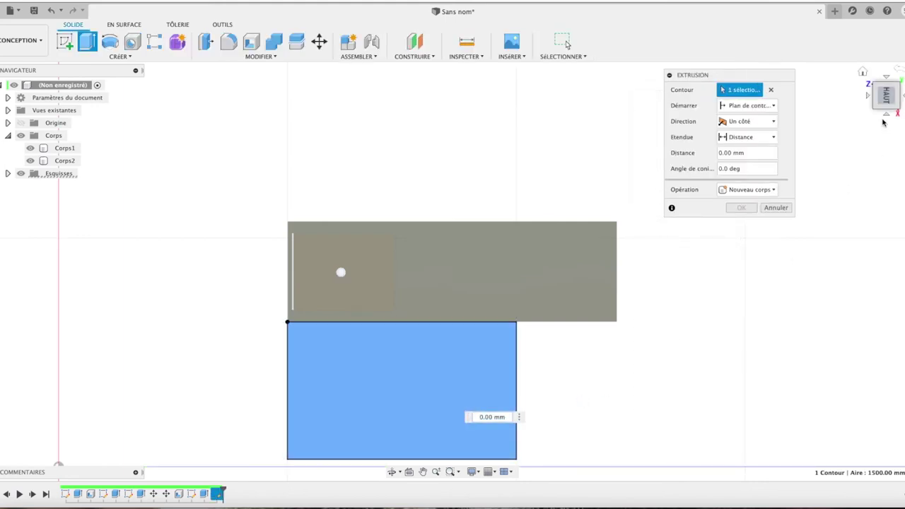
pyautogui.click(862, 72)
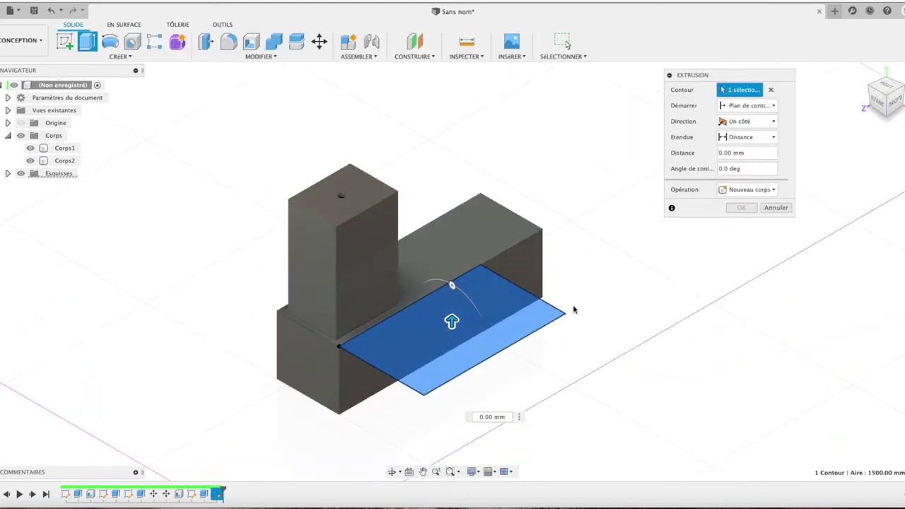
pyautogui.moveTo(452, 321); pyautogui.dragTo(443, 390)
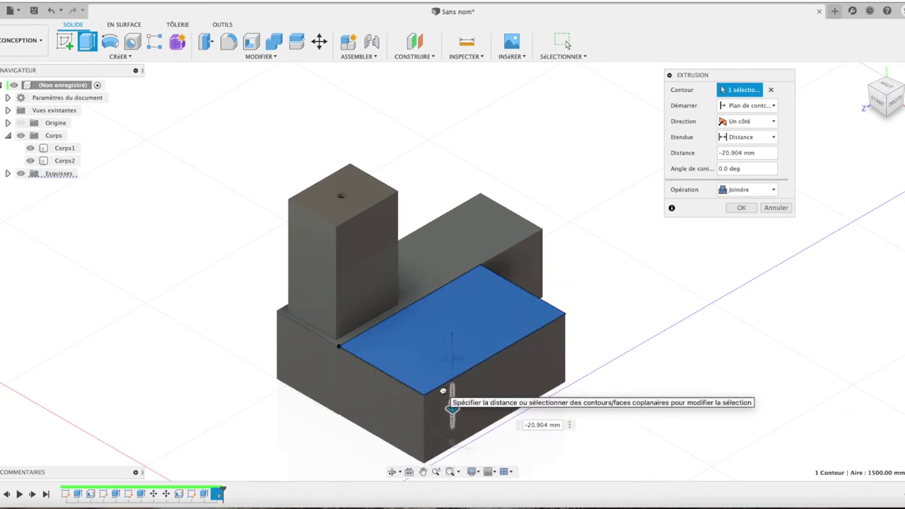
pyautogui.click(776, 151)
pyautogui.press('BackSpace')
pyautogui.write('-20')
# Lengthen the extrusion to about 21 mm and create it as a new body, Corps3.
pyautogui.click(748, 190)
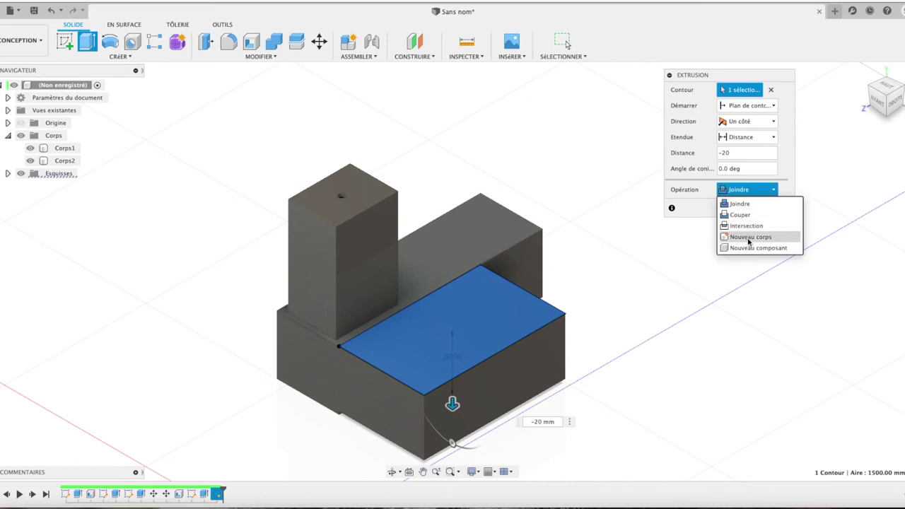
pyautogui.click(880, 104)
pyautogui.click(879, 103)
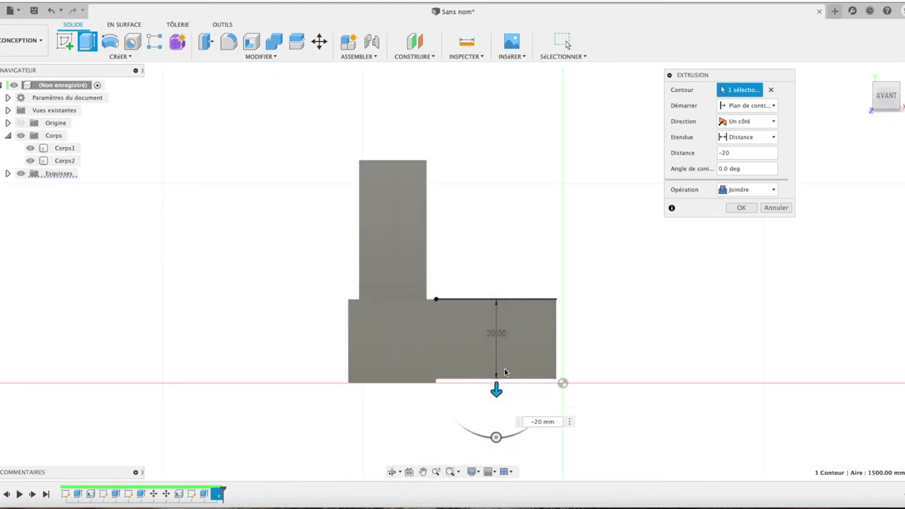
pyautogui.scroll(2, 504, 368)
pyautogui.scroll(3, 504, 368)
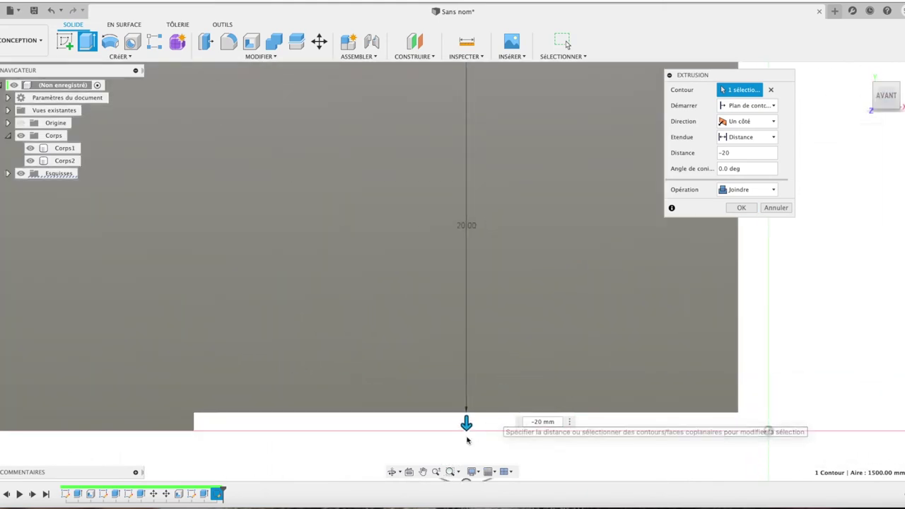
pyautogui.moveTo(467, 425); pyautogui.dragTo(466, 442)
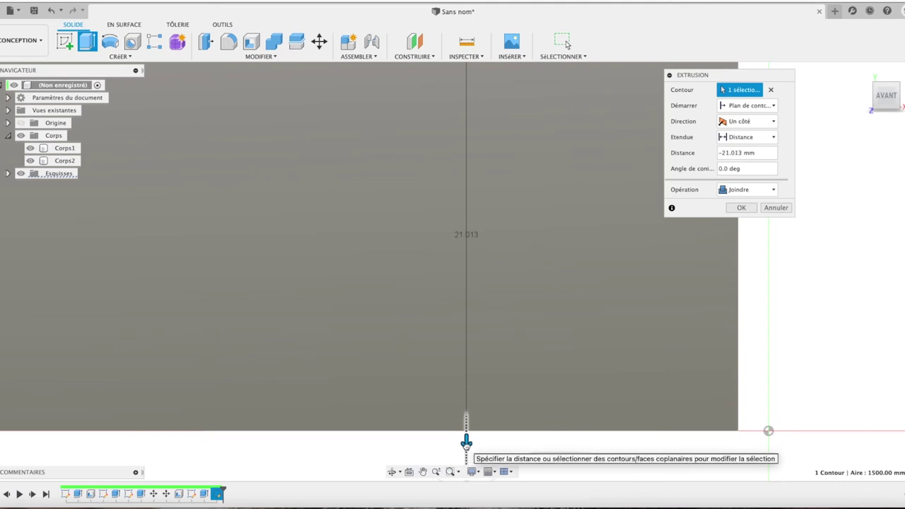
pyautogui.click(770, 189)
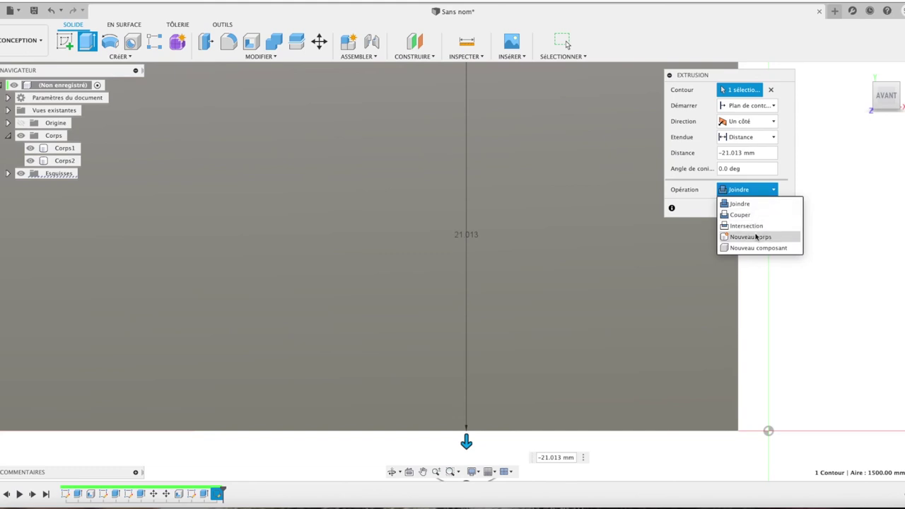
pyautogui.click(751, 242)
pyautogui.click(741, 207)
pyautogui.moveTo(883, 95); pyautogui.dragTo(864, 84)
pyautogui.moveTo(451, 270)
pyautogui.keyDown('shift'); pyautogui.mouseDown(button='middle')
pyautogui.moveTo(424, 269)
pyautogui.moveTo(459, 248)
pyautogui.moveTo(530, 241)
pyautogui.moveTo(473, 283)
pyautogui.moveTo(445, 254)
pyautogui.mouseUp(button='middle'); pyautogui.keyUp('shift')
# Select a face of Corps3 and set up a 1 mm inward shell.
pyautogui.click(732, 177)
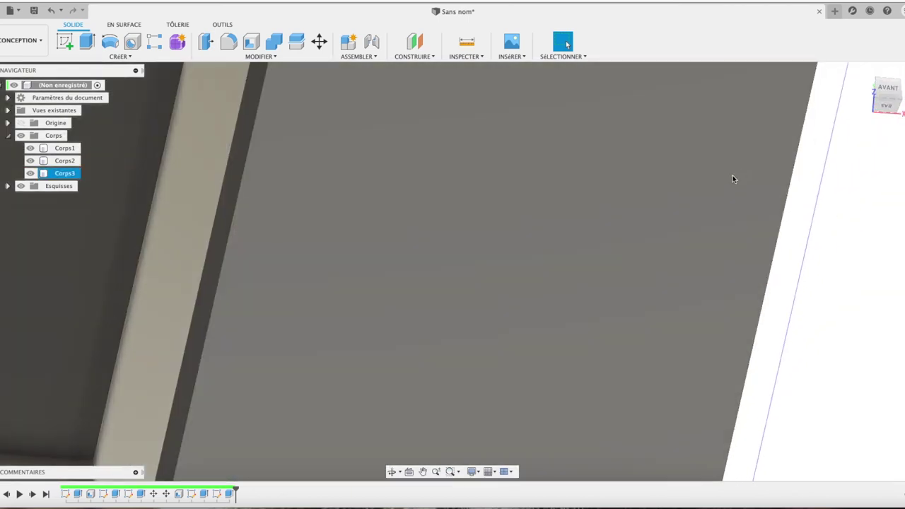
pyautogui.click(251, 41)
pyautogui.click(782, 121)
pyautogui.click(754, 134)
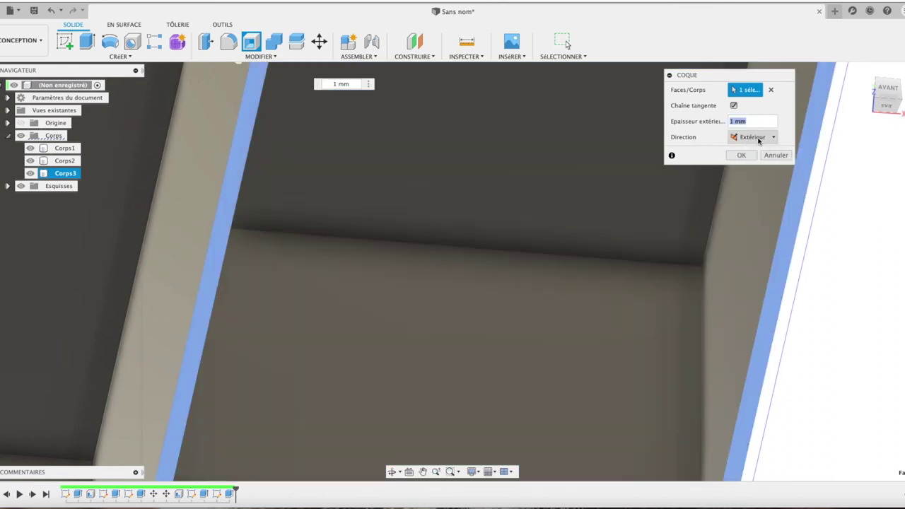
pyautogui.click(759, 139)
pyautogui.click(752, 151)
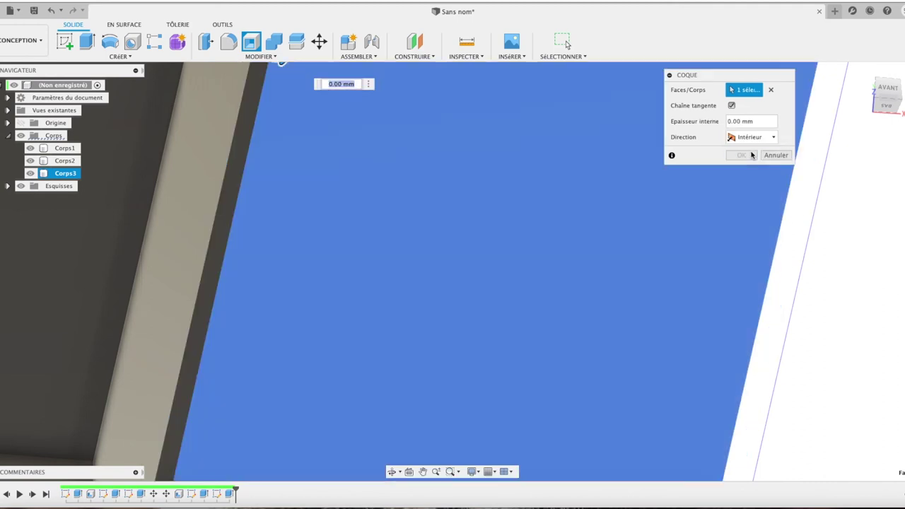
# Reselect the Corps3 face to open, keep 1 mm inward walls, and apply the shell.
pyautogui.click(732, 196)
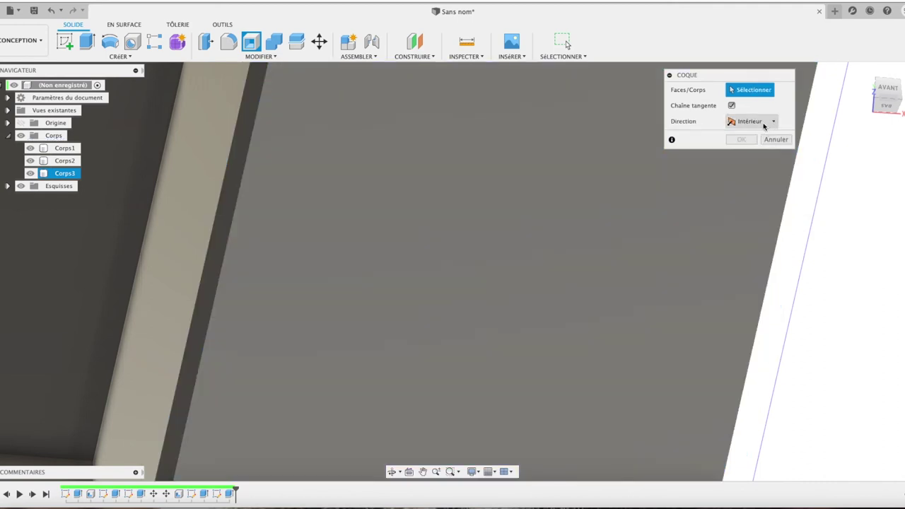
pyautogui.click(763, 126)
pyautogui.click(758, 136)
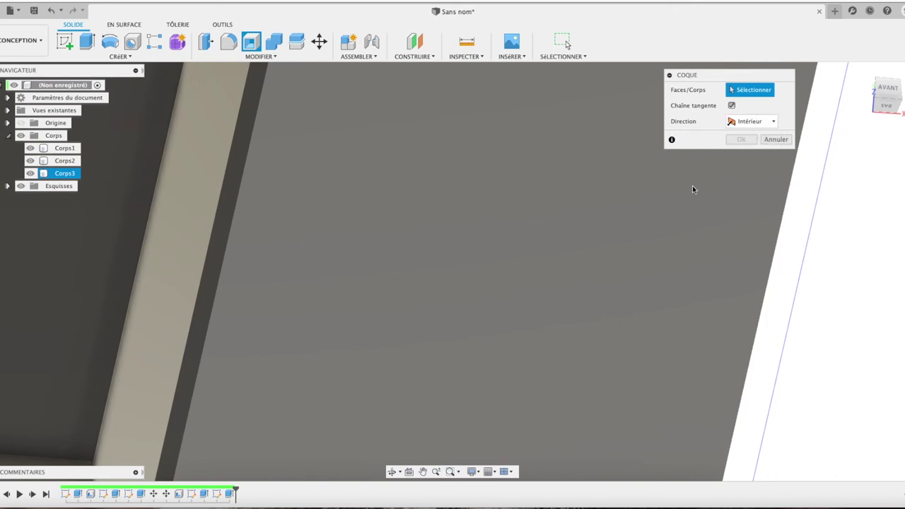
pyautogui.click(698, 185)
pyautogui.click(783, 122)
pyautogui.click(760, 136)
pyautogui.click(740, 156)
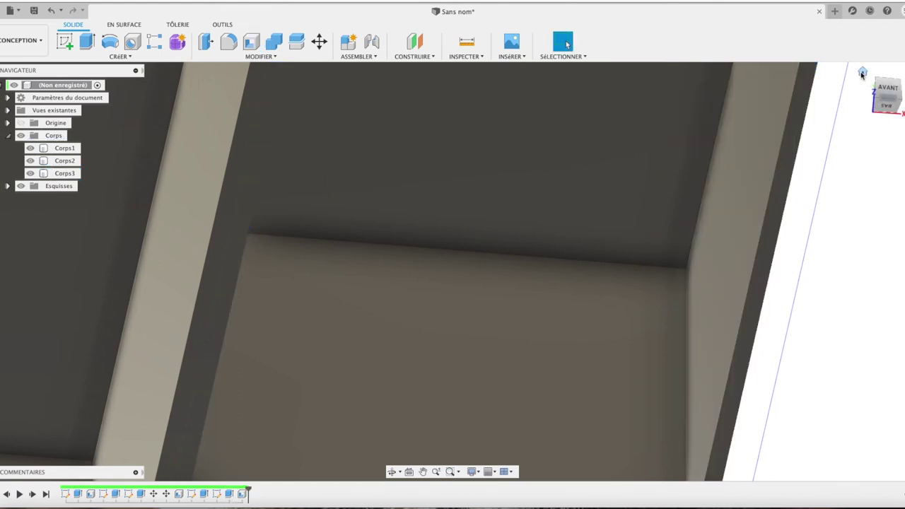
pyautogui.click(862, 73)
# Orbit the model and settle on the straight bottom view.
pyautogui.moveTo(881, 105)
pyautogui.mouseDown()
pyautogui.moveTo(814, 53)
pyautogui.moveTo(864, 86)
pyautogui.mouseUp()
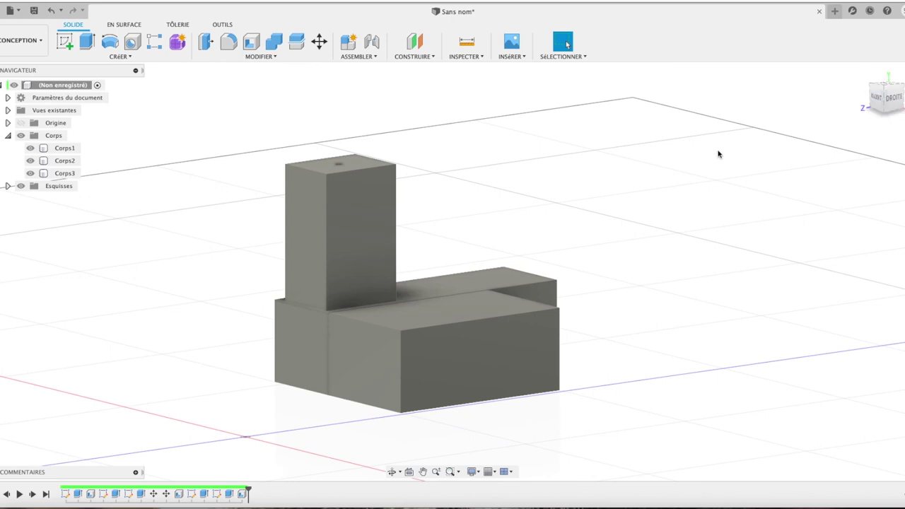
pyautogui.moveTo(898, 104); pyautogui.dragTo(861, 40)
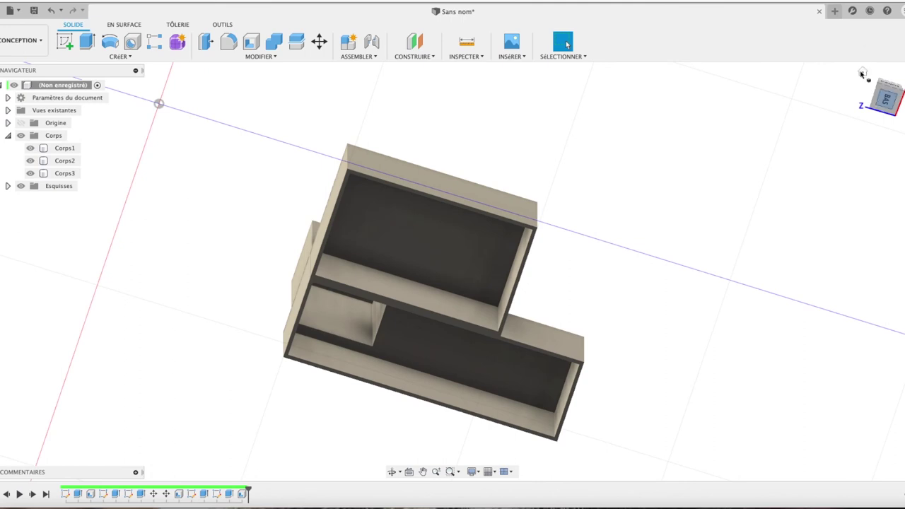
pyautogui.click(890, 109)
pyautogui.moveTo(872, 91); pyautogui.dragTo(887, 96)
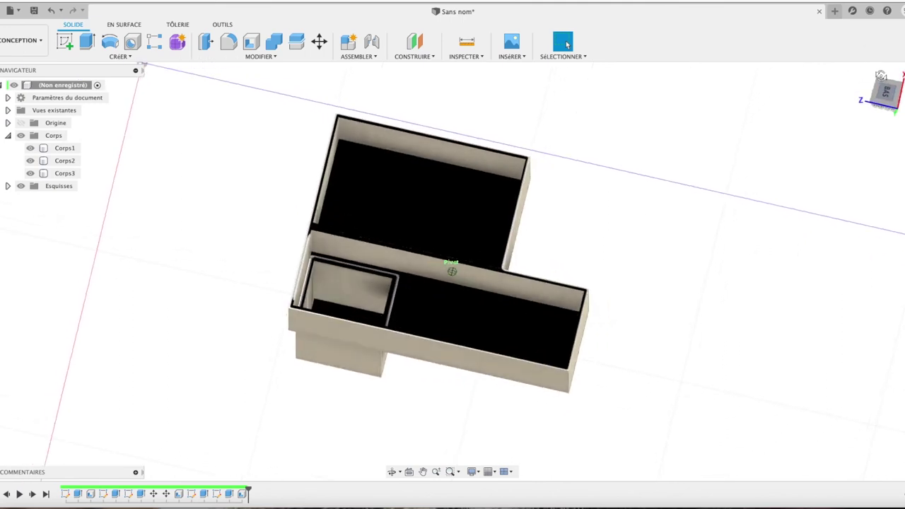
pyautogui.click(887, 96)
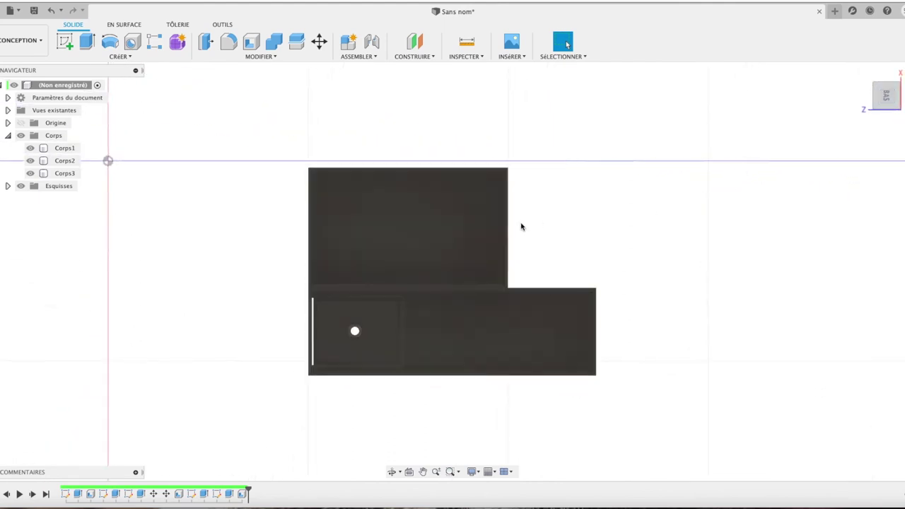
# Select Corps1, zoom in on the bottom face, and start a new sketch.
pyautogui.click(393, 319)
pyautogui.scroll(3, 390, 316)
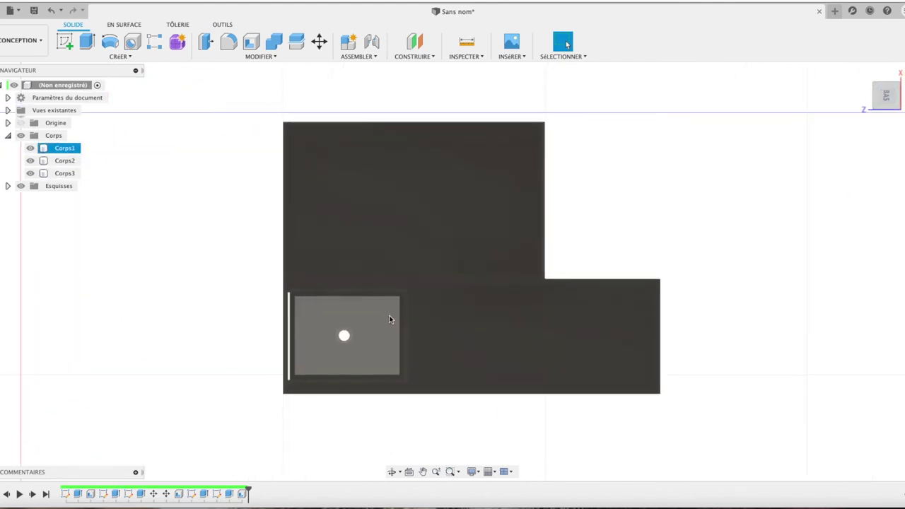
pyautogui.click(64, 41)
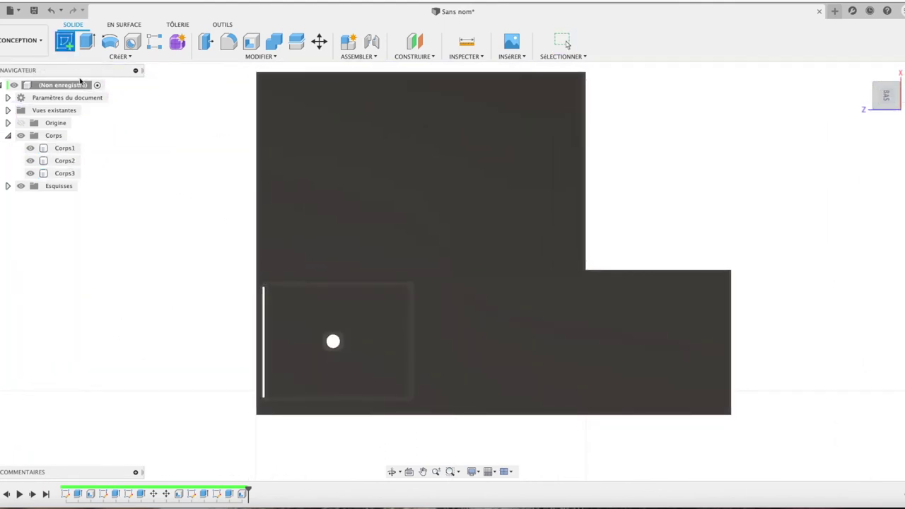
# Sketch a two-corner rectangle across the inner wall on the bottom face and start extruding it.
pyautogui.click(347, 236)
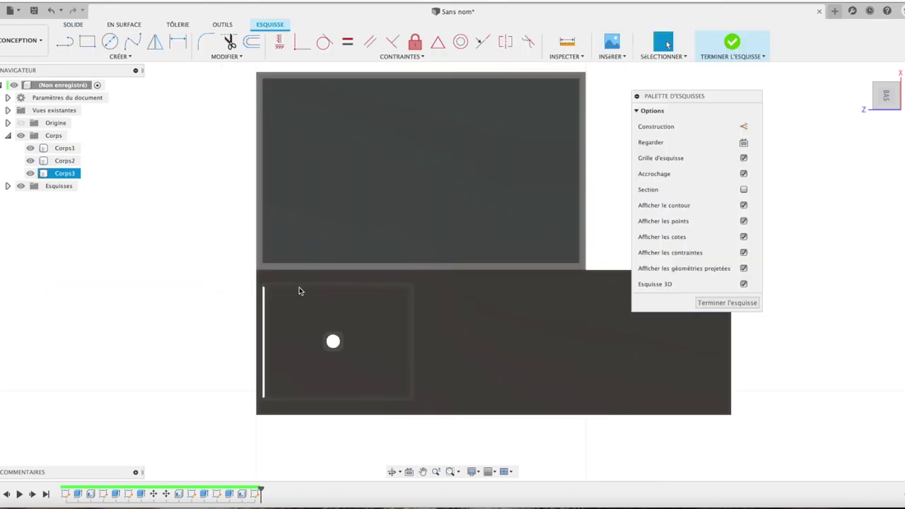
pyautogui.click(87, 41)
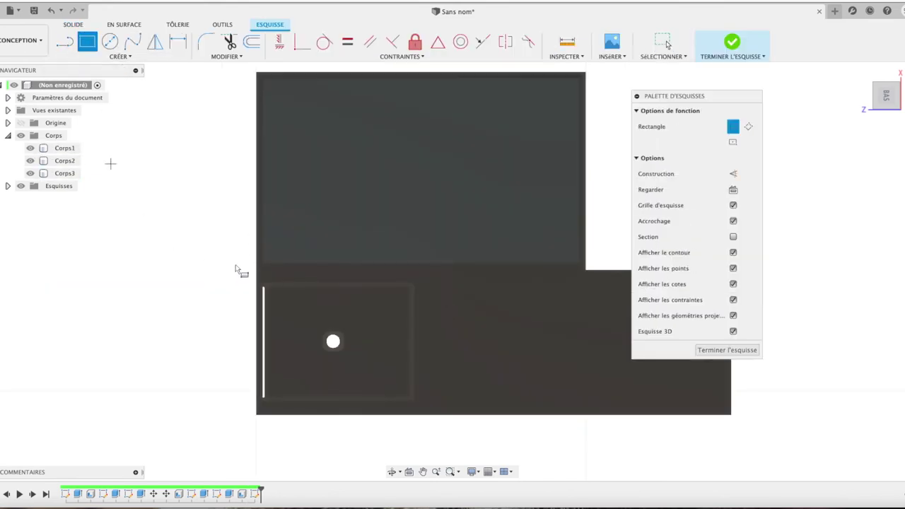
pyautogui.click(284, 247)
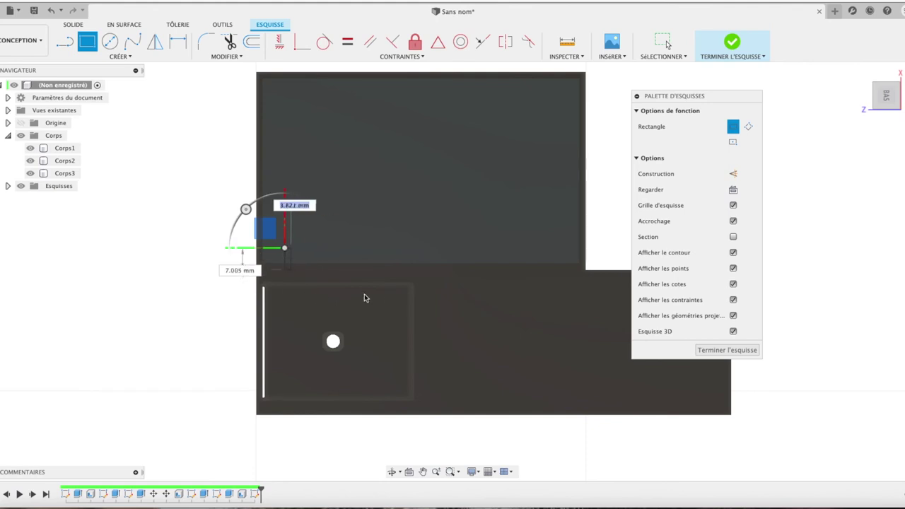
pyautogui.click(396, 301)
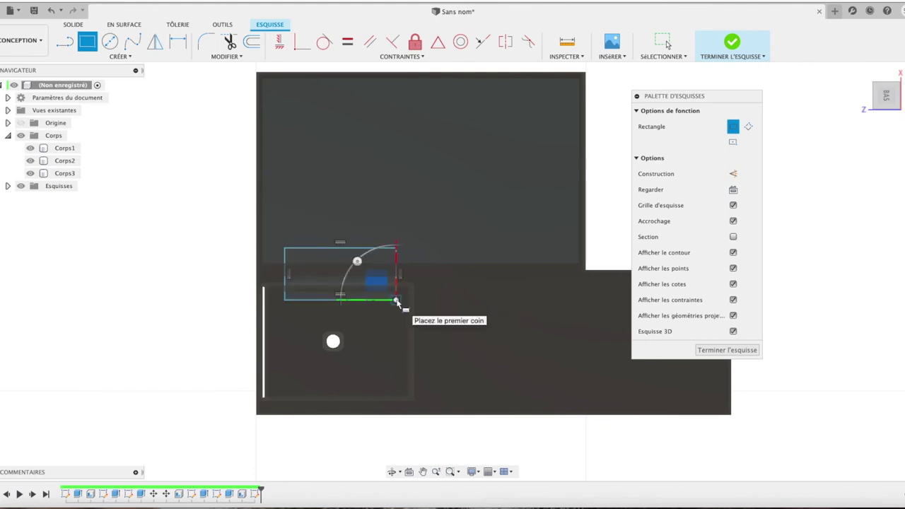
pyautogui.press('e')
pyautogui.click(356, 257)
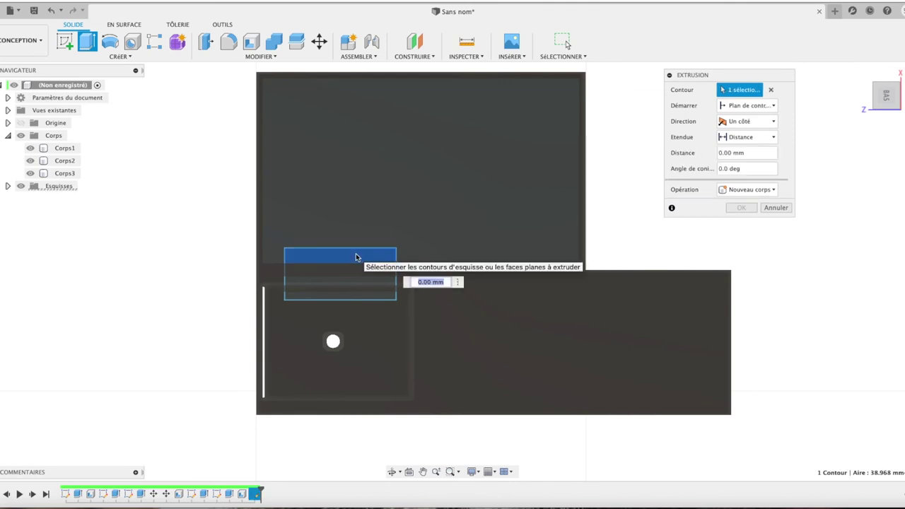
# Cut a notch through the inner wall with a two-sided extrusion of both rectangle profiles.
pyautogui.click(355, 273)
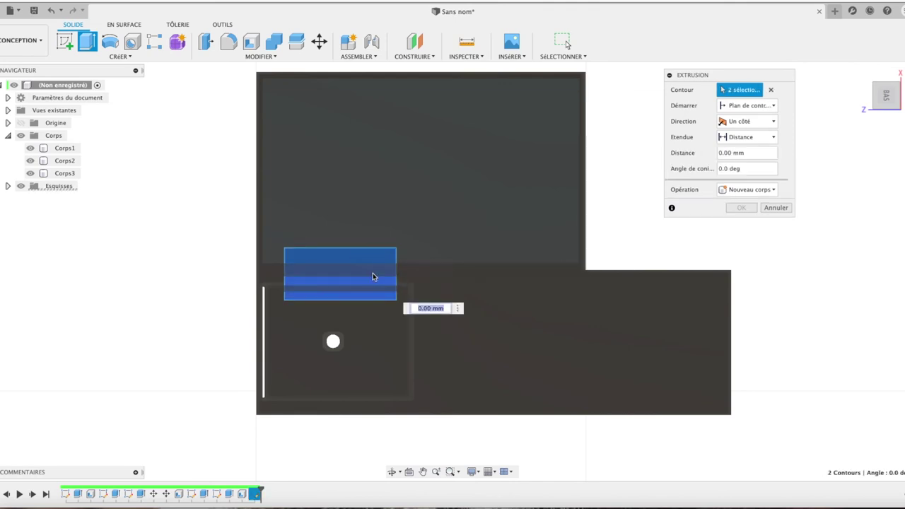
pyautogui.moveTo(445, 297)
pyautogui.keyDown('shift'); pyautogui.mouseDown(button='middle')
pyautogui.moveTo(342, 217)
pyautogui.moveTo(628, 140)
pyautogui.mouseUp(button='middle'); pyautogui.keyUp('shift')
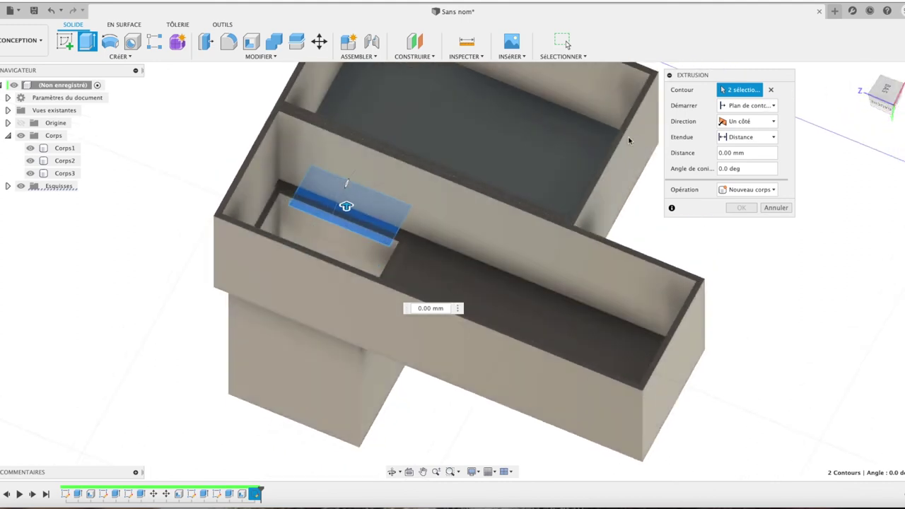
pyautogui.moveTo(346, 206); pyautogui.dragTo(347, 105)
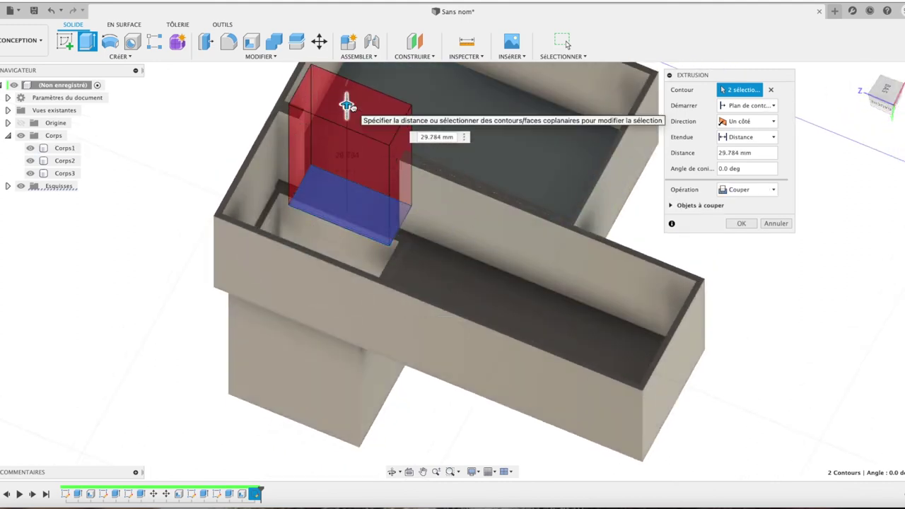
pyautogui.click(773, 121)
pyautogui.click(738, 146)
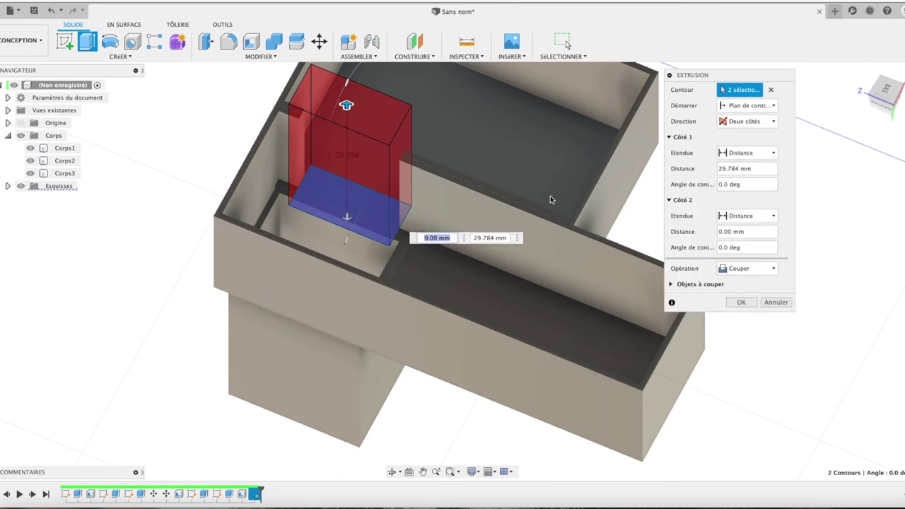
pyautogui.moveTo(346, 217)
pyautogui.mouseDown()
pyautogui.moveTo(348, 173)
pyautogui.moveTo(346, 182)
pyautogui.mouseUp()
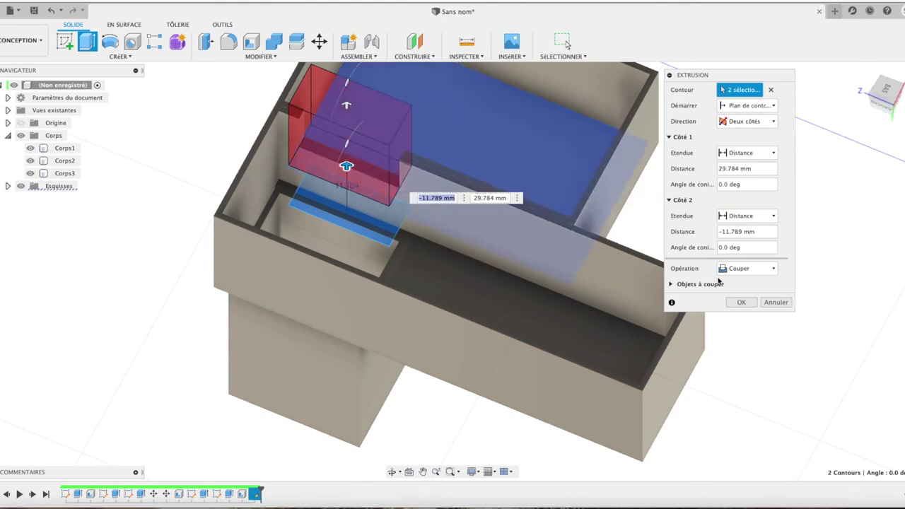
pyautogui.click(747, 303)
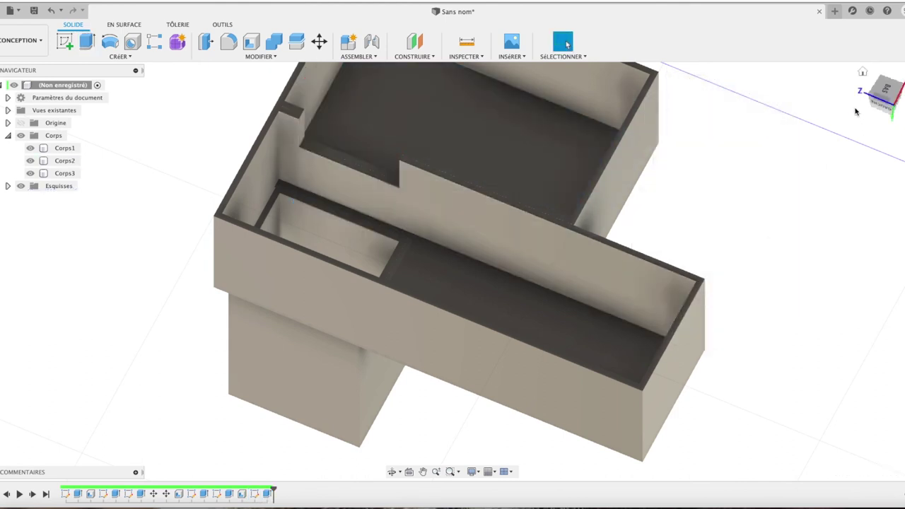
pyautogui.click(862, 74)
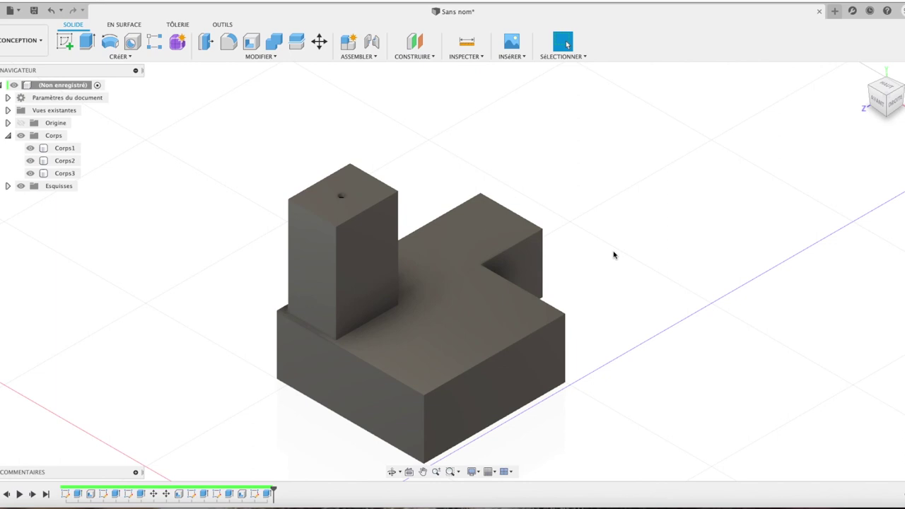
# Join Corps2 and Corps3 into target body Corps1 with Combine.
pyautogui.click(274, 42)
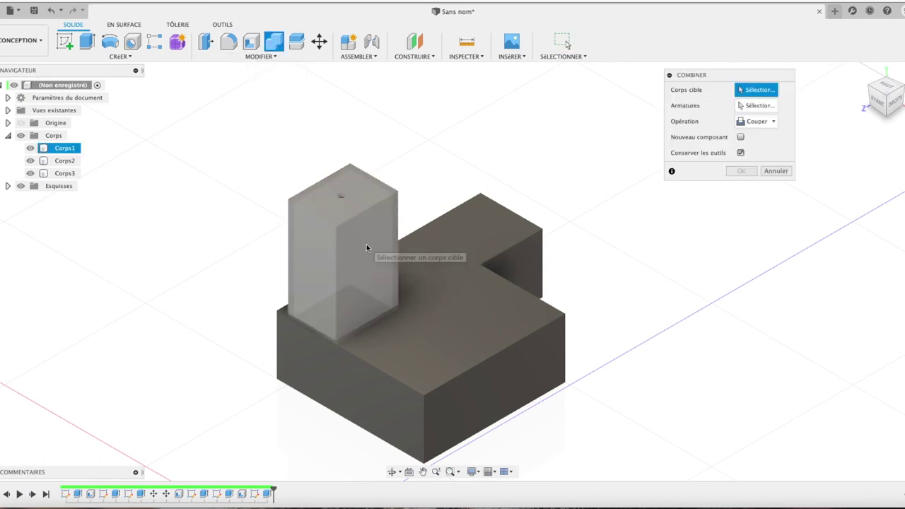
pyautogui.click(313, 243)
pyautogui.click(421, 277)
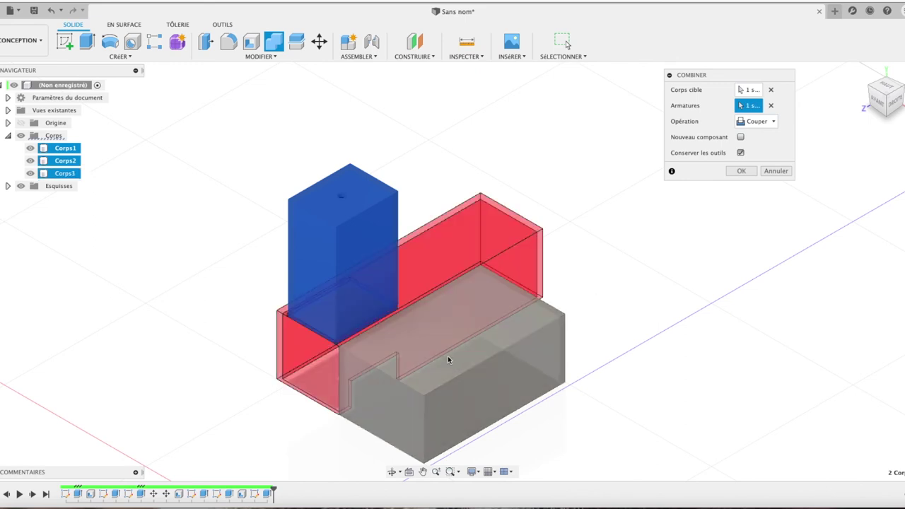
pyautogui.click(448, 359)
pyautogui.click(755, 121)
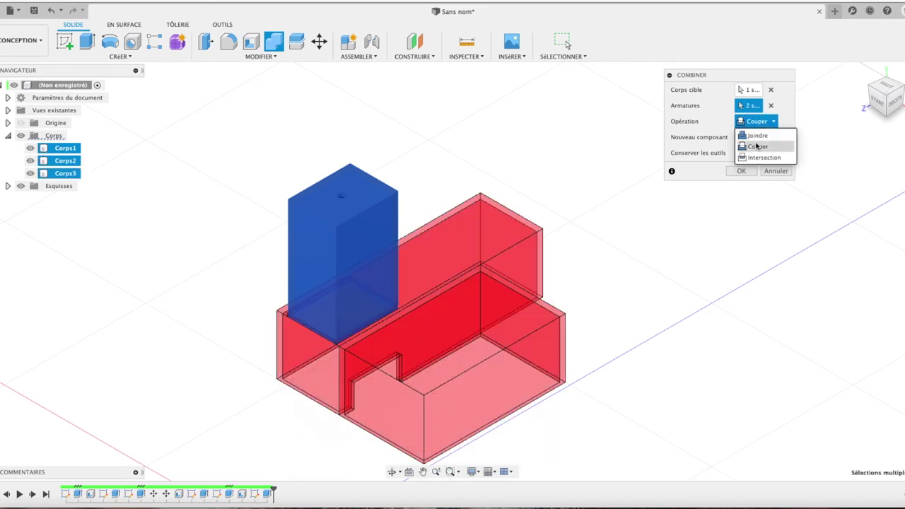
pyautogui.click(751, 134)
pyautogui.click(744, 172)
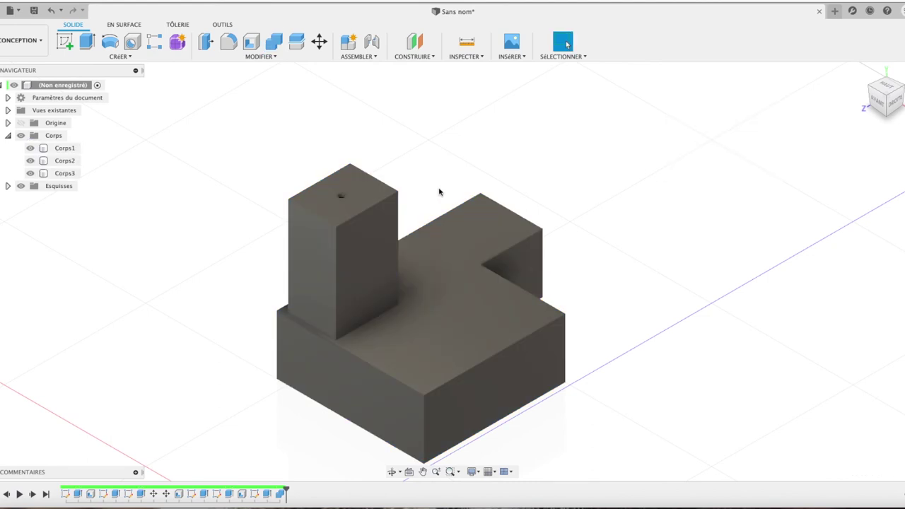
# Hide Corps2 and Corps3 and select Corps1 for renaming.
pyautogui.click(29, 160)
pyautogui.click(30, 174)
pyautogui.click(64, 147)
pyautogui.click(70, 148)
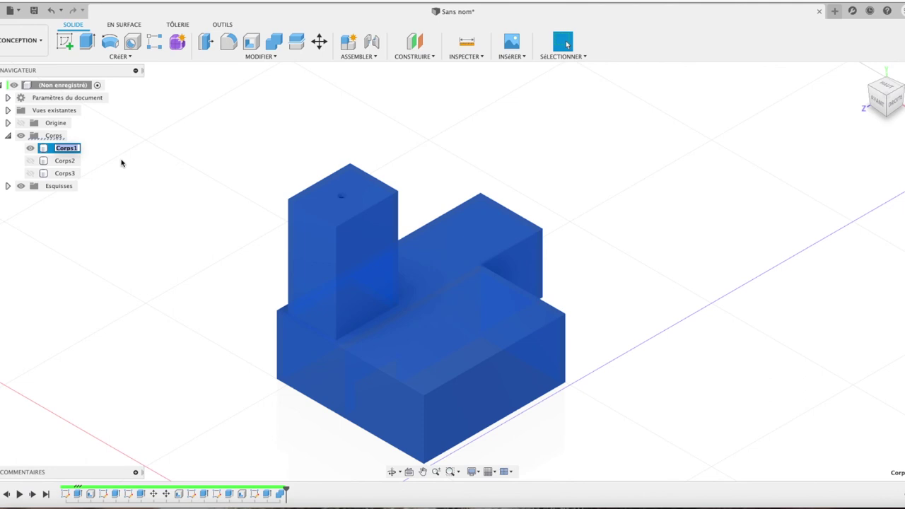
# Rename Corps1 to 'Mixeur' and save the design under the name 'Mixeur'.
pyautogui.write('Mixeur')
pyautogui.press('Return')
pyautogui.click(34, 10)
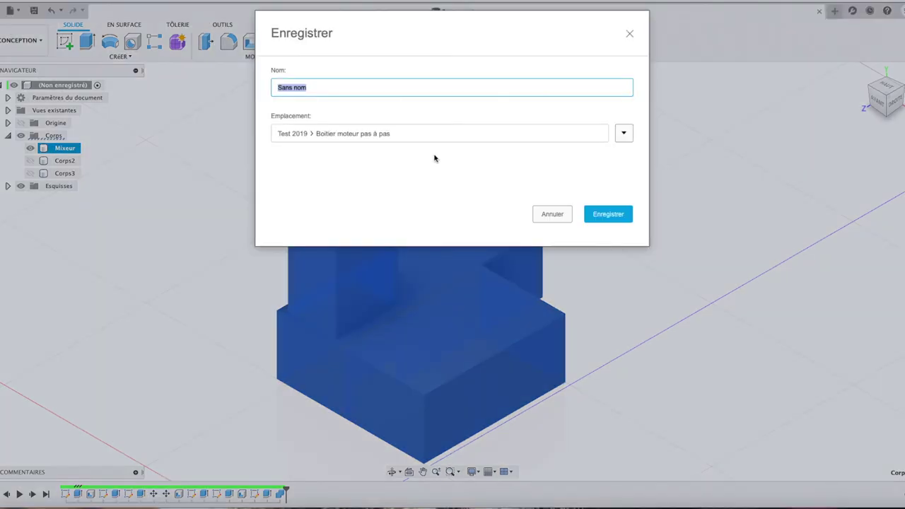
pyautogui.write('Mi')
pyautogui.press('Return')
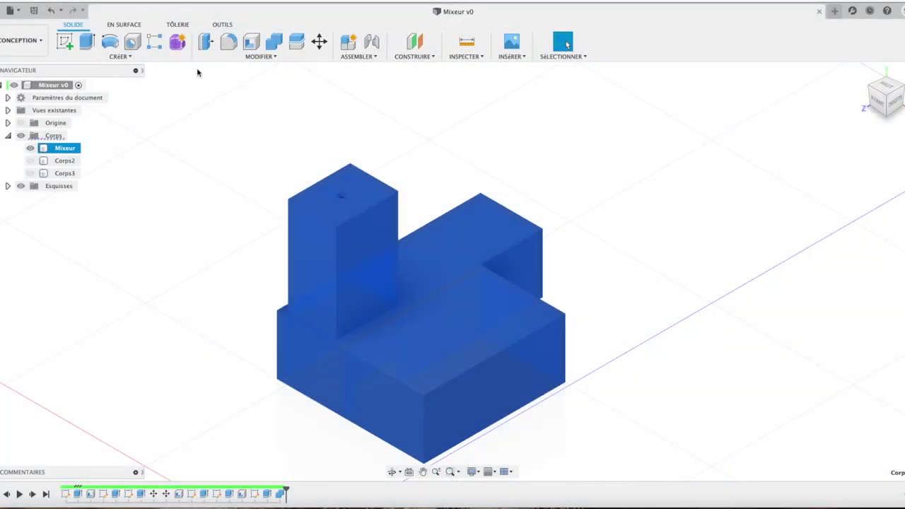
# Set up a 3D Print of the Mixeur body targeting the Z-Suite utility and send it.
pyautogui.click(222, 26)
pyautogui.click(69, 42)
pyautogui.click(415, 272)
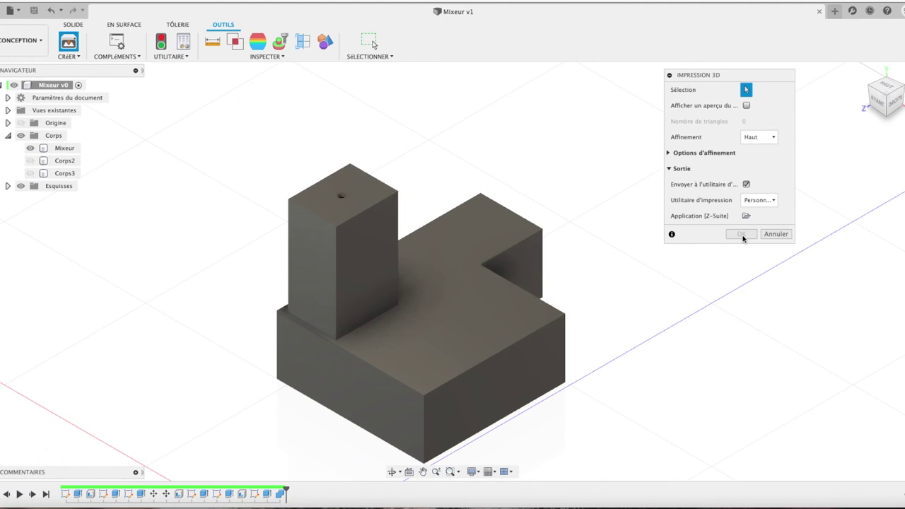
pyautogui.click(774, 200)
pyautogui.click(775, 202)
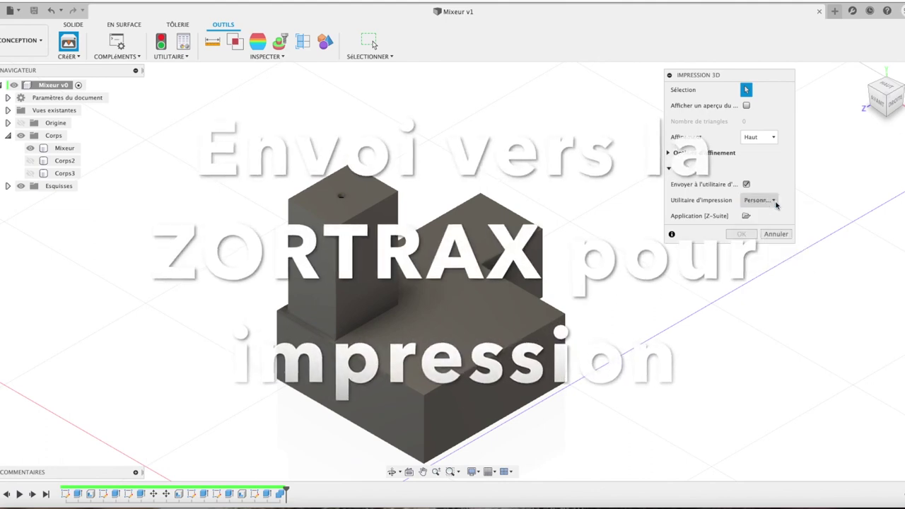
pyautogui.click(481, 319)
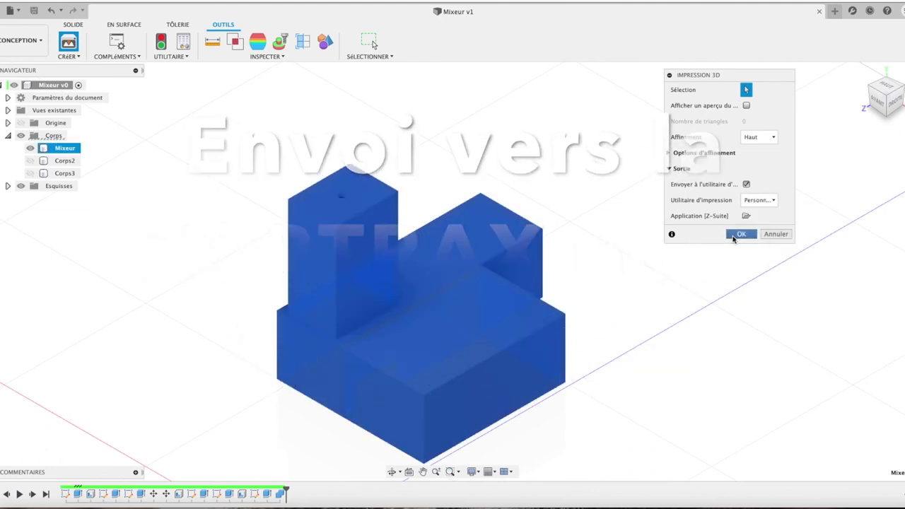
pyautogui.click(735, 235)
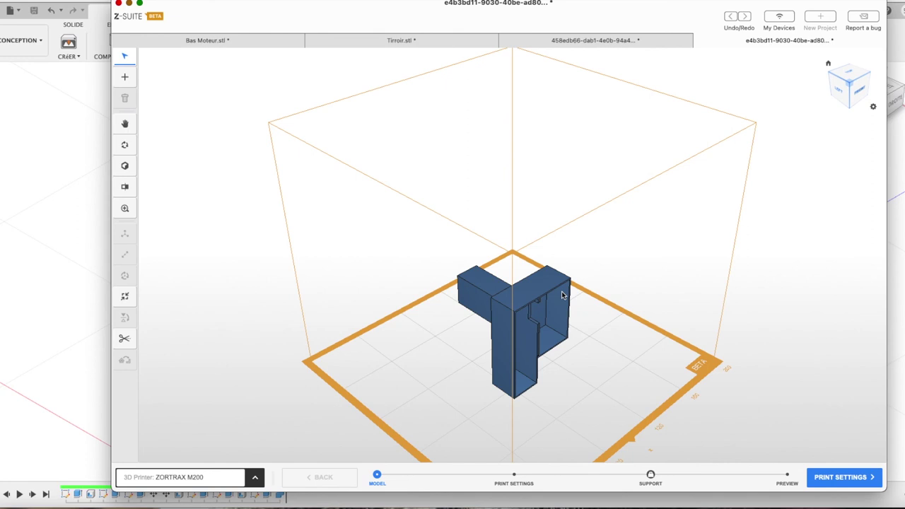
# Open print settings and slice the Mixeur part for the Zortrax M200 in Z-ABS.
pyautogui.click(845, 478)
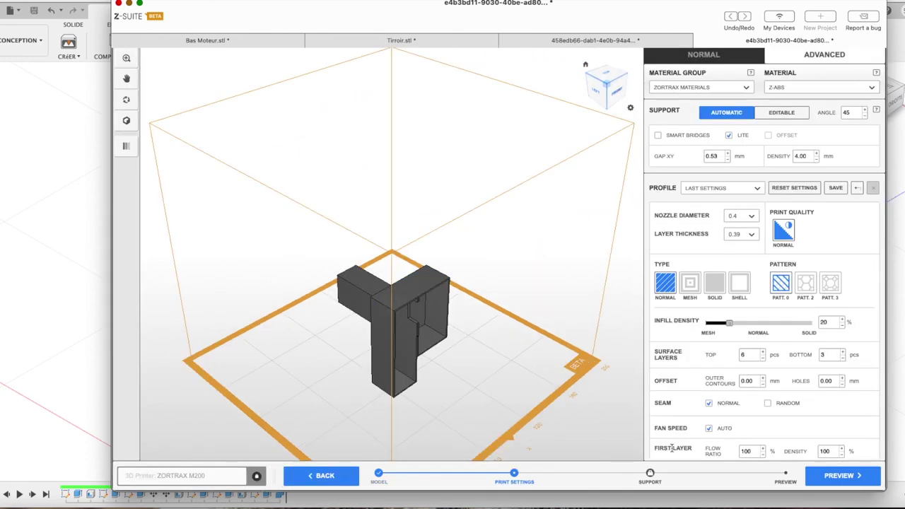
pyautogui.click(842, 475)
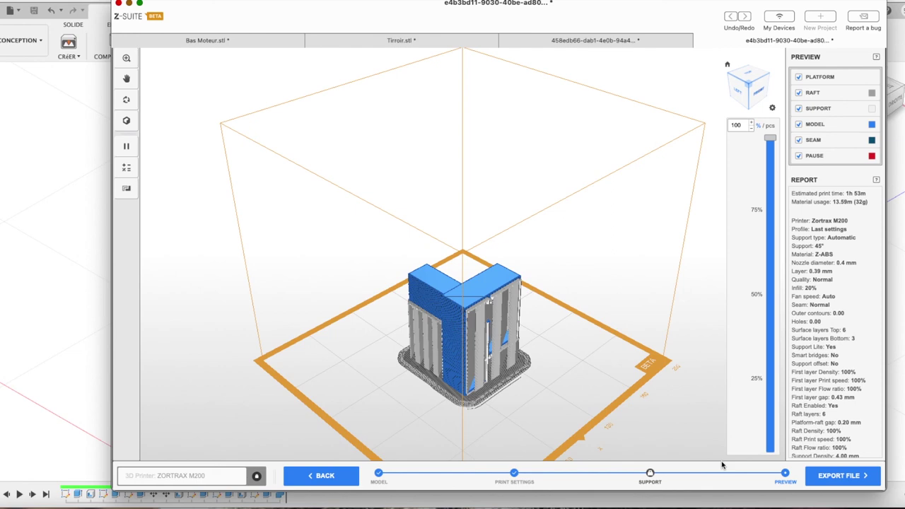
# Open the export panel offering the sliced Mixeur job as a .ZCODE file.
pyautogui.click(861, 479)
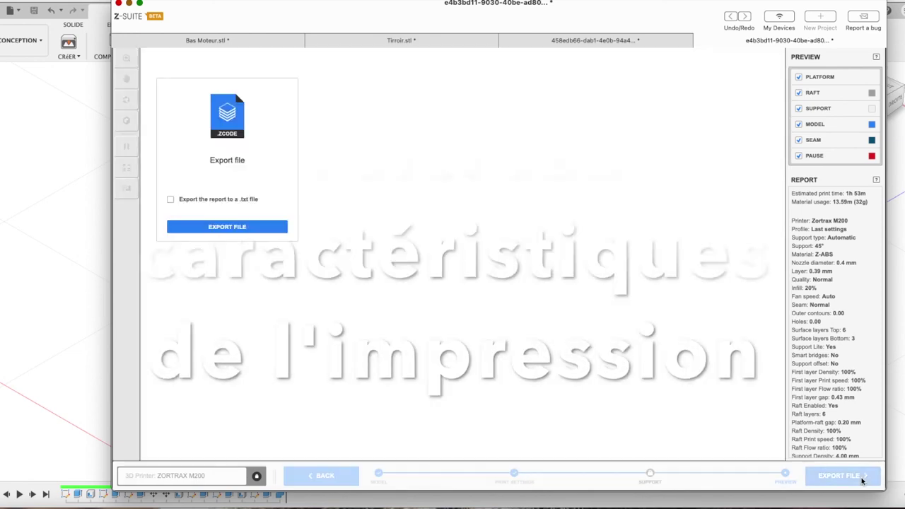